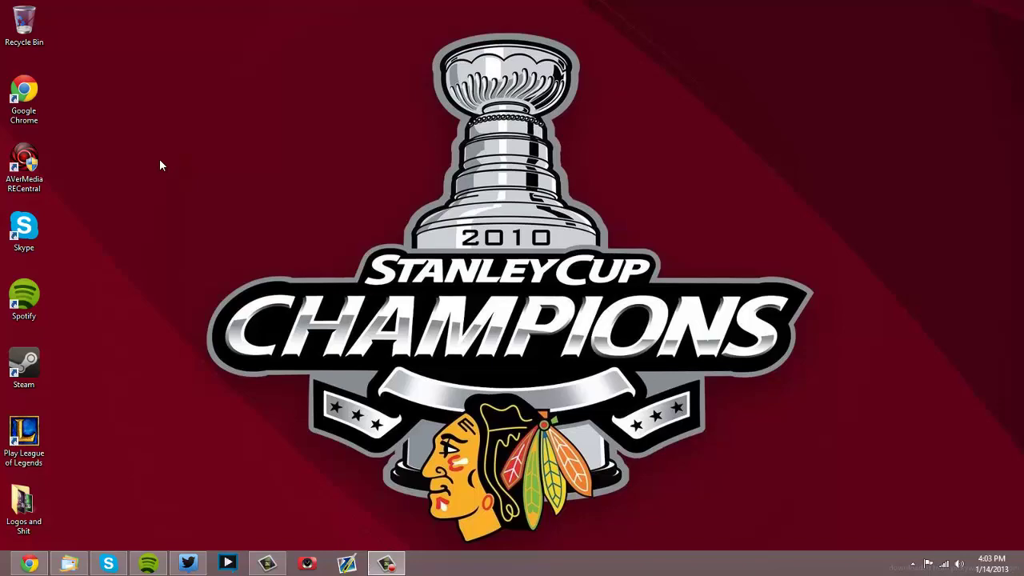
Step: Load avermedia.com in a new Chrome tab and go to its Support section
click(30, 564)
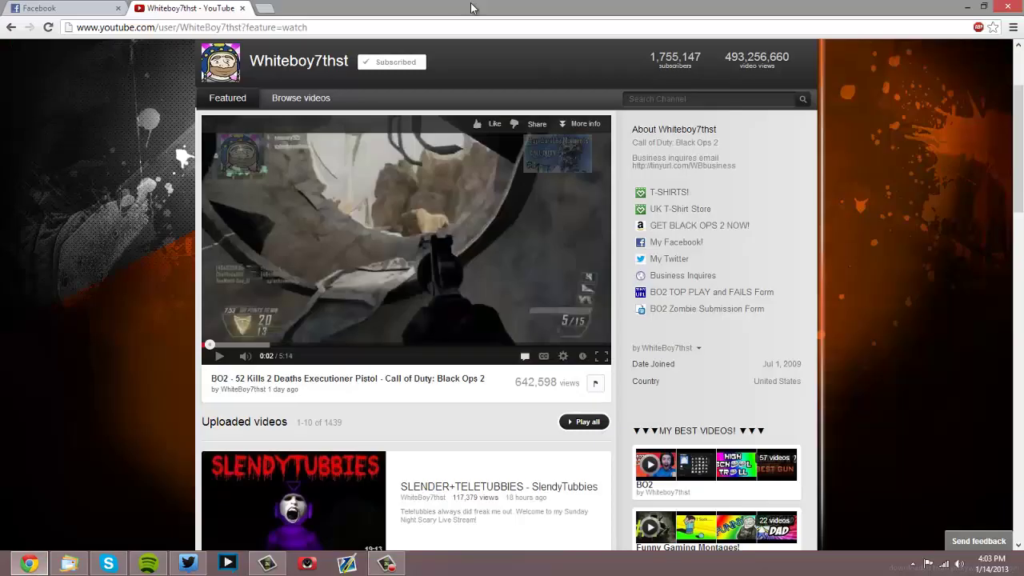
click(271, 12)
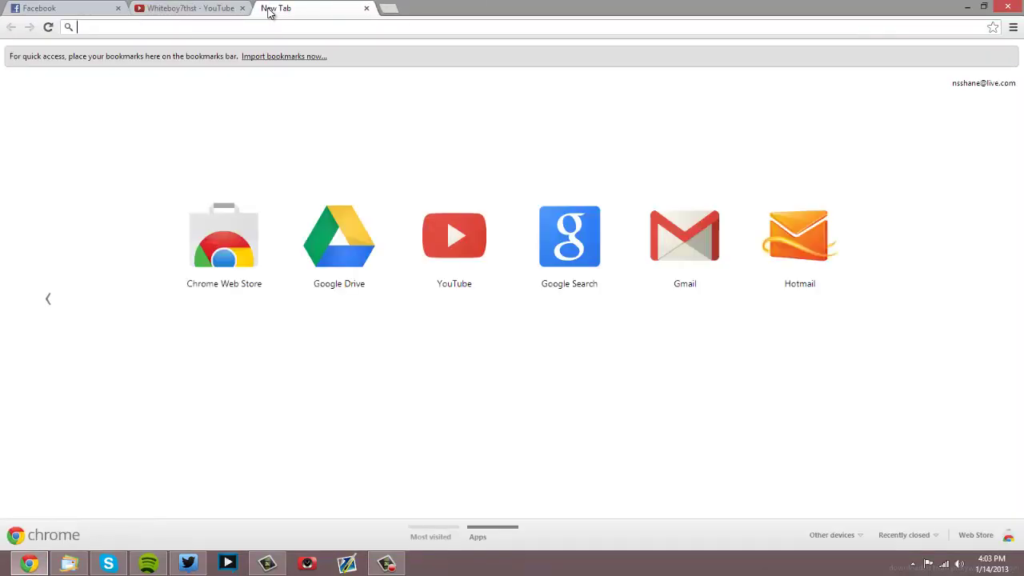
text(averme)
key(Return)
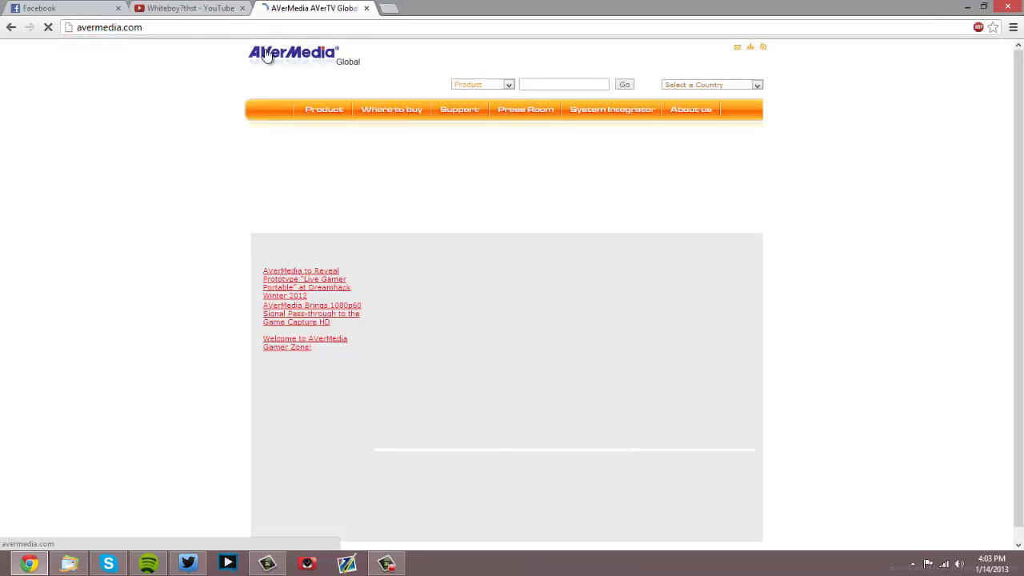
click(462, 112)
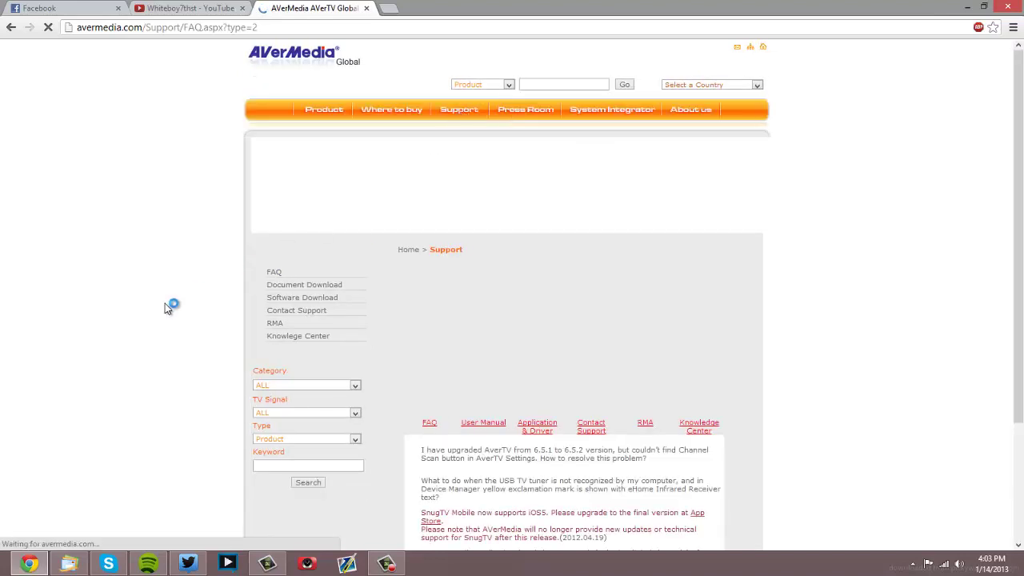
Step: Set TV Signal to none, select Live Gamer HD(C985) and request its downloads
scroll(220, 288, down, 1)
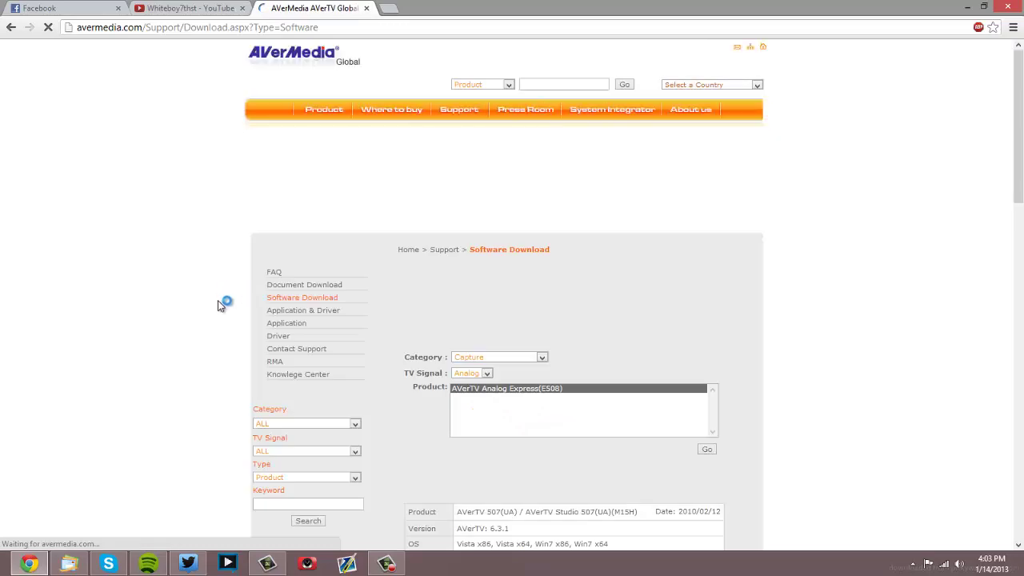
scroll(217, 301, down, 2)
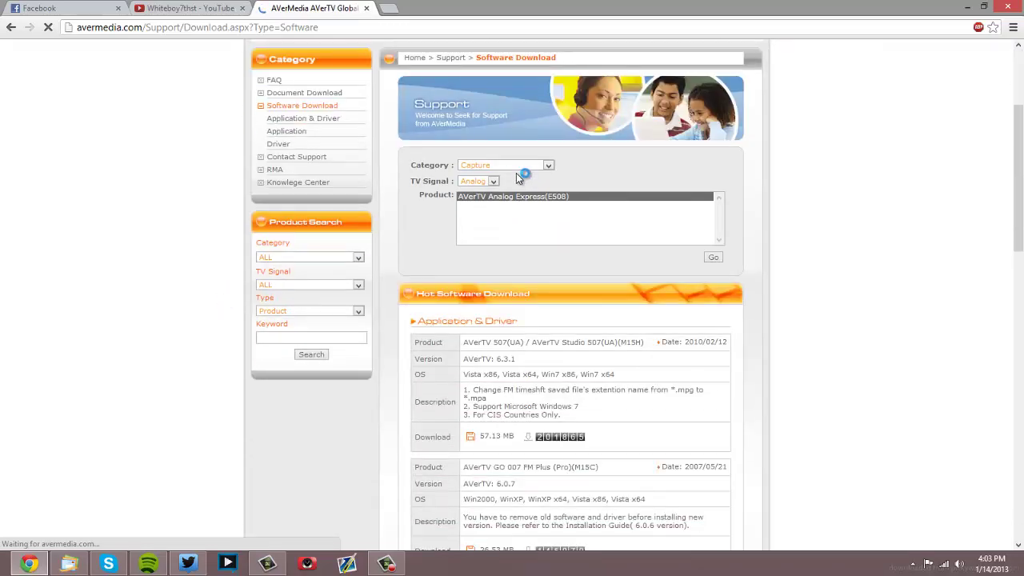
click(473, 181)
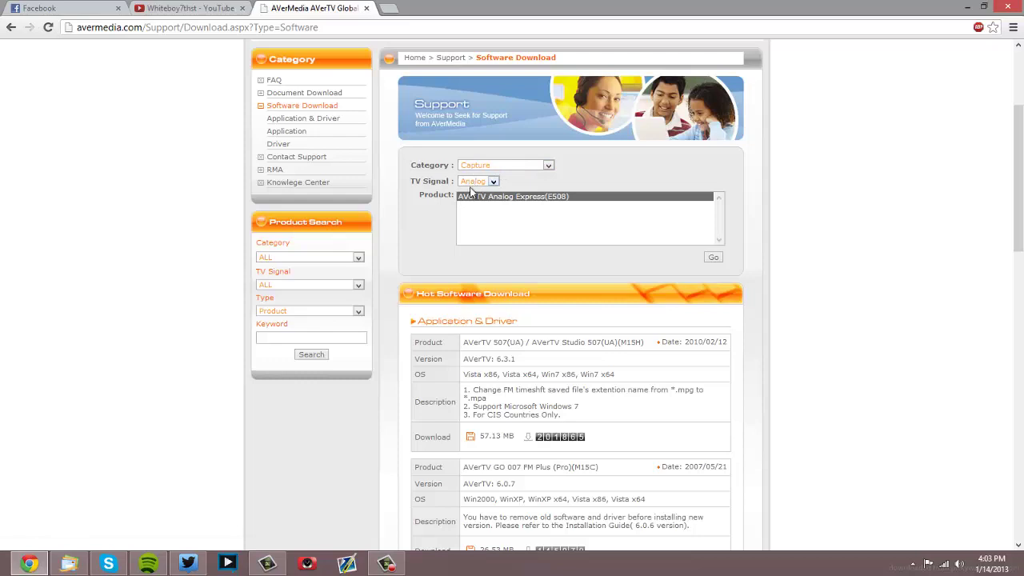
click(473, 208)
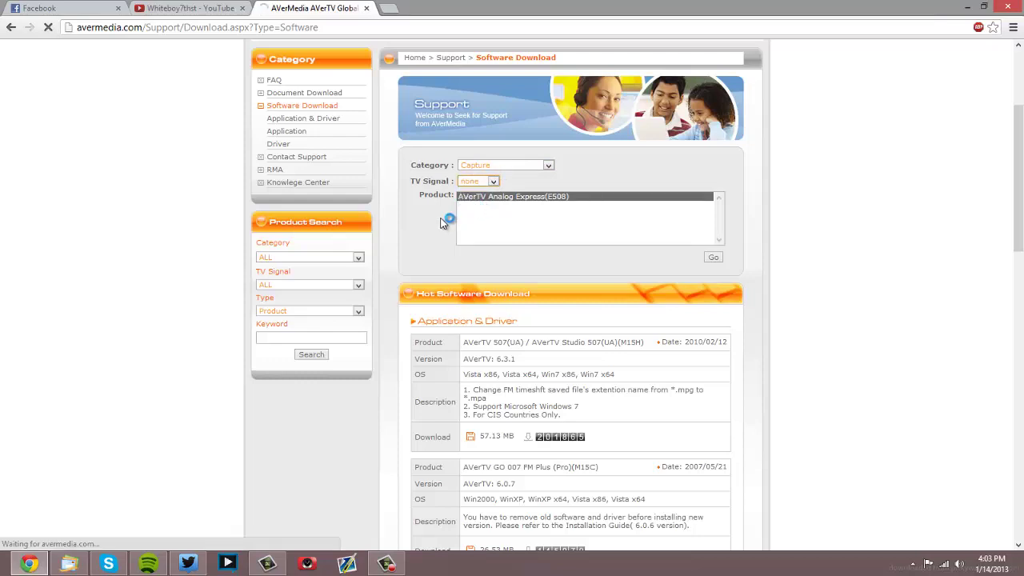
scroll(450, 274, down, 1)
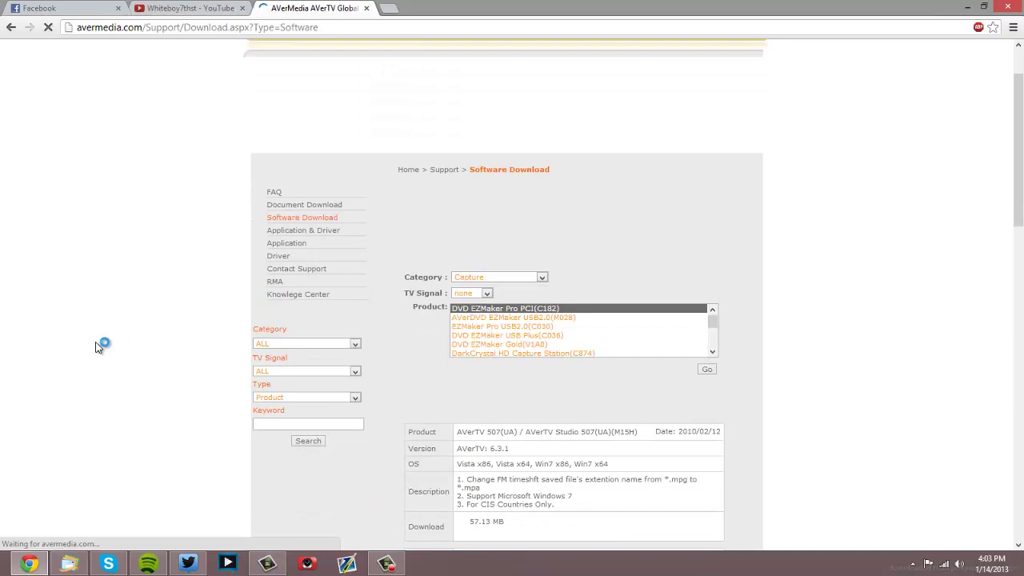
drag(720, 320, 717, 338)
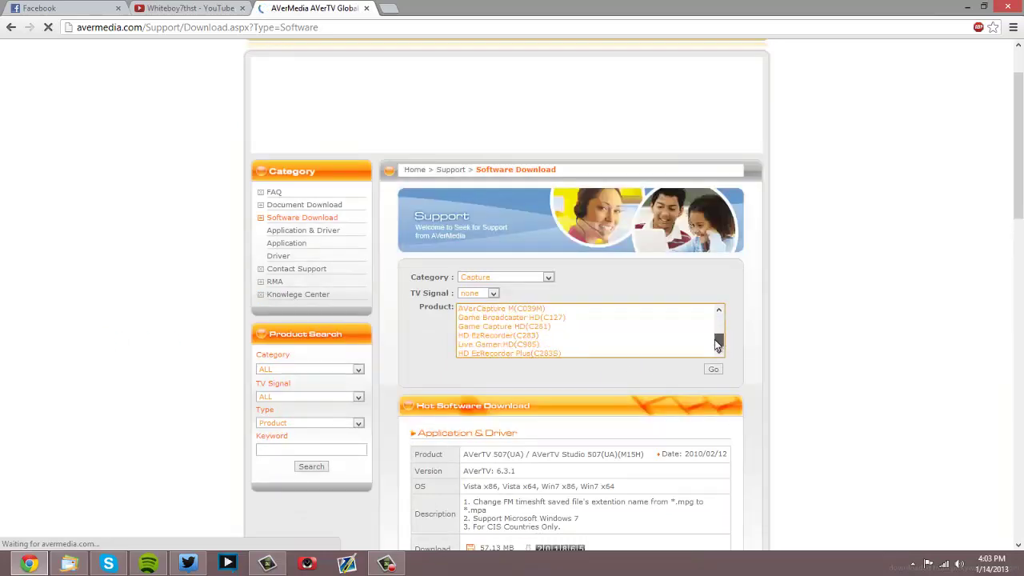
click(496, 345)
click(712, 369)
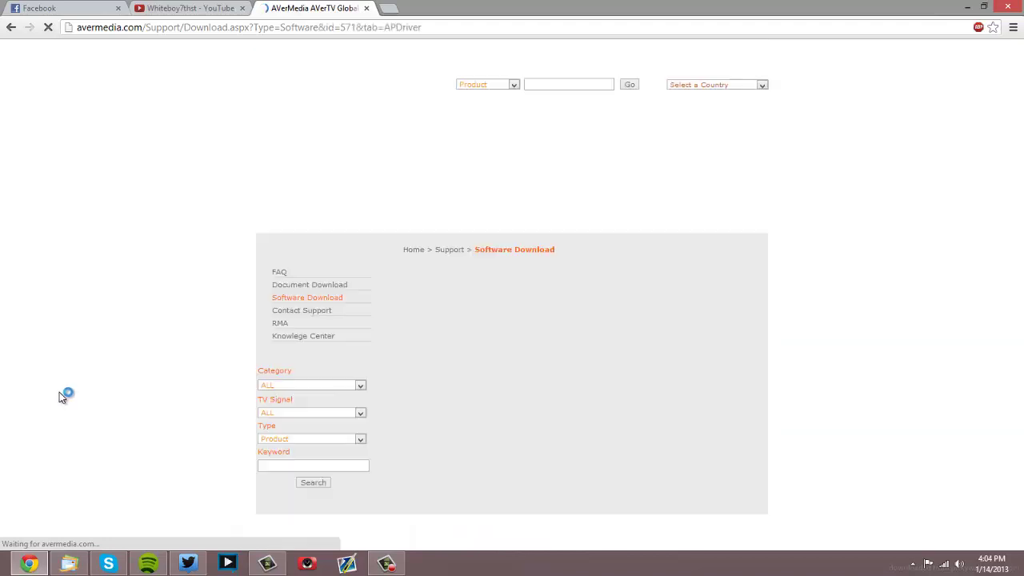
Step: Read through the AP & Driver details, including the RECentral version number
scroll(60, 392, down, 3)
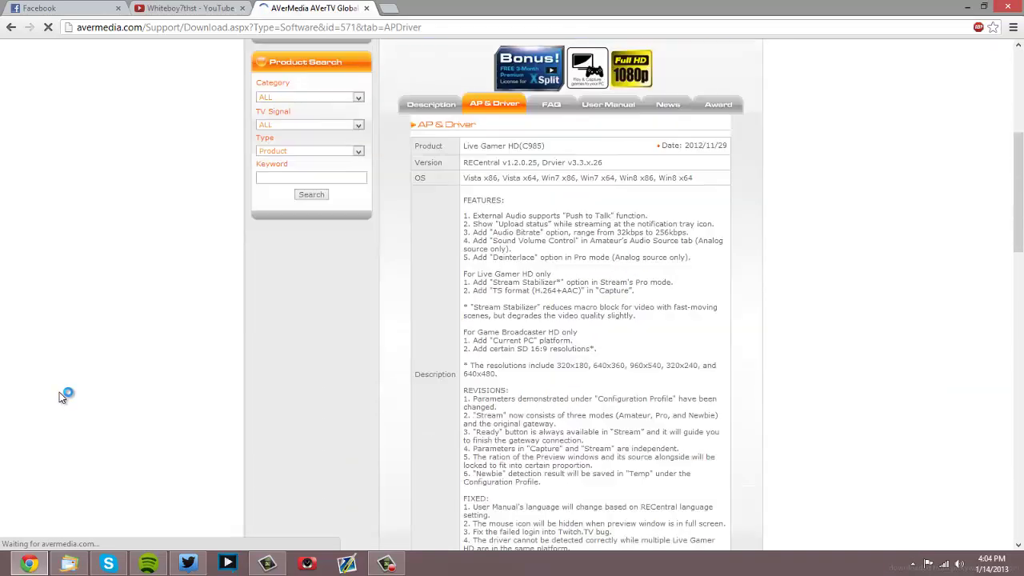
drag(468, 126, 479, 196)
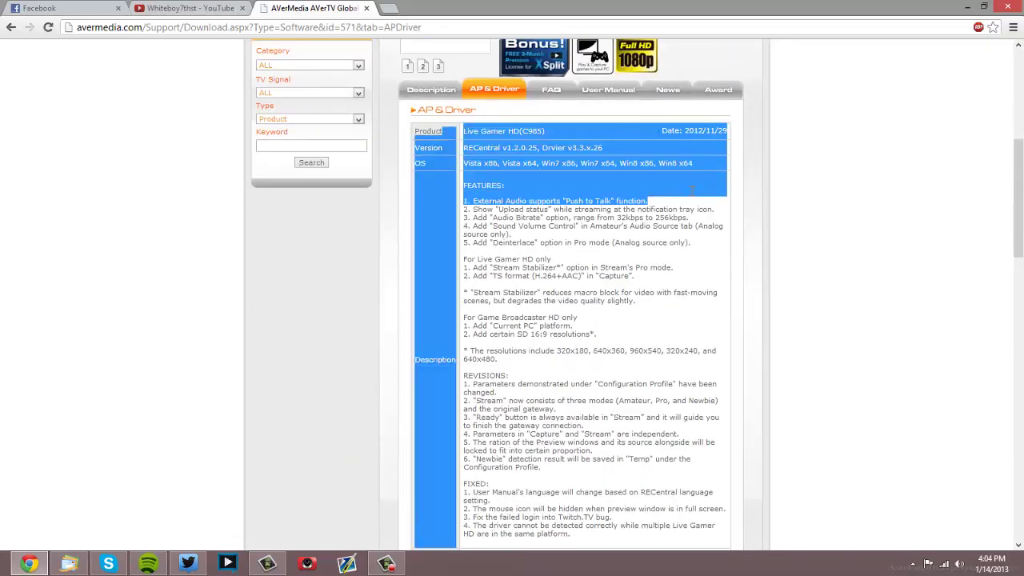
click(473, 146)
scroll(472, 147, down, 3)
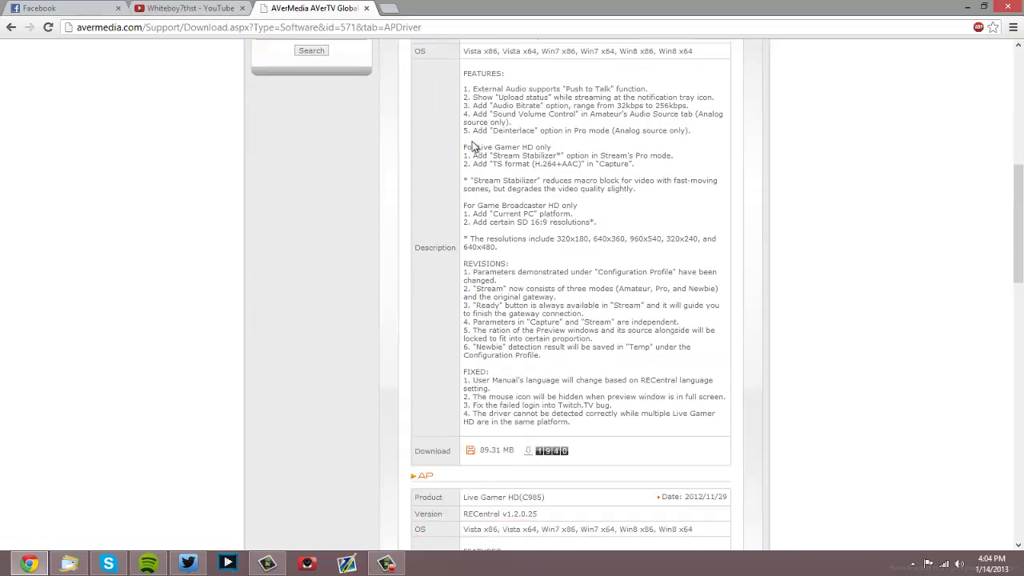
scroll(472, 147, up, 2)
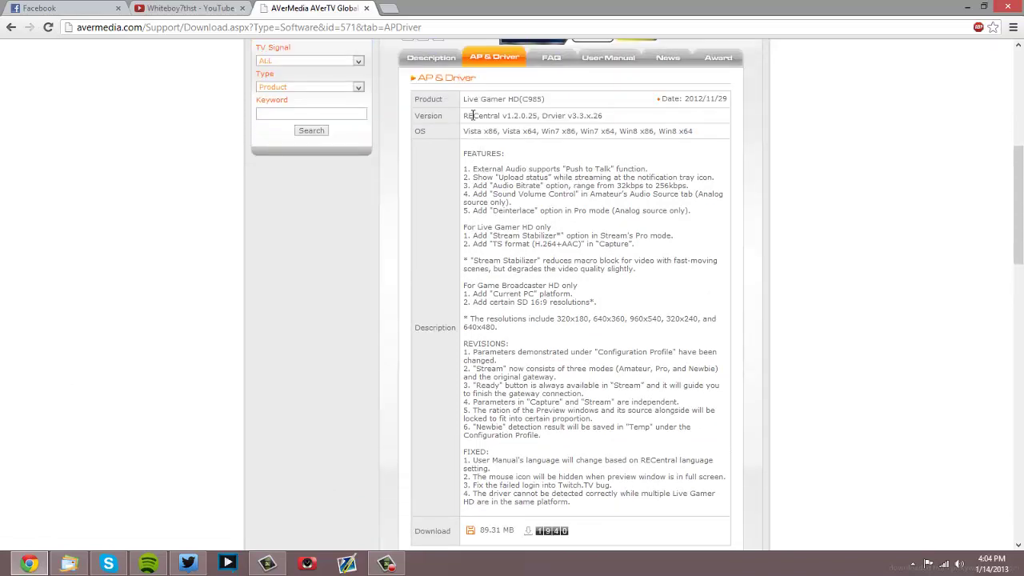
drag(463, 116, 486, 117)
click(614, 149)
scroll(607, 176, down, 3)
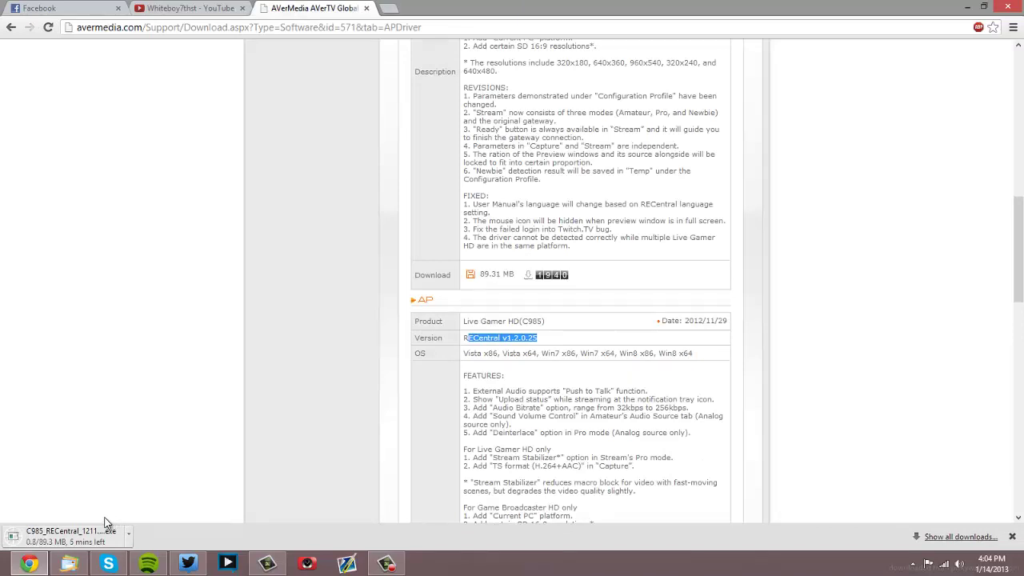
Step: Cancel the RECentral download, close the downloads bar and show the desktop
click(128, 531)
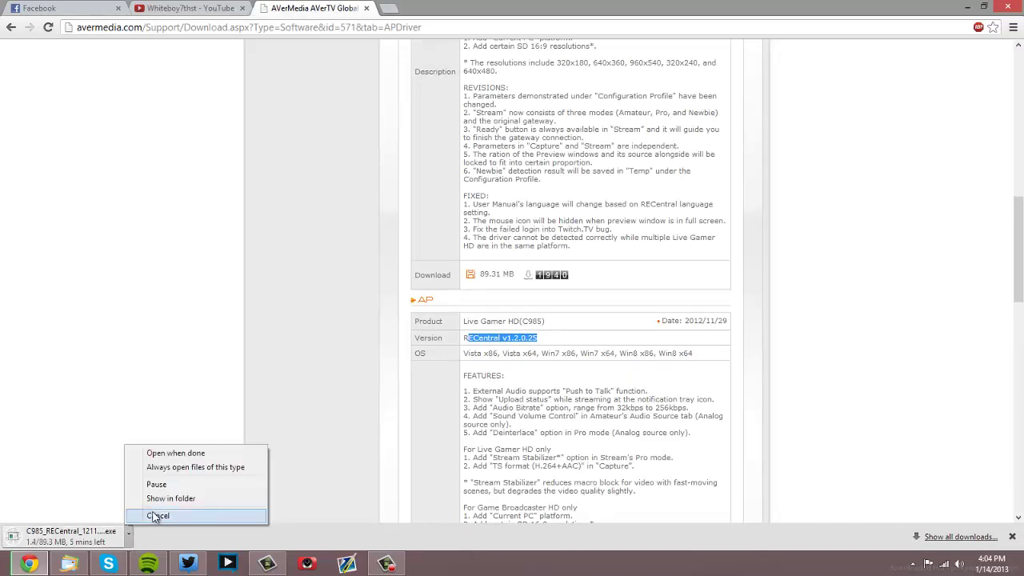
click(156, 516)
click(1011, 535)
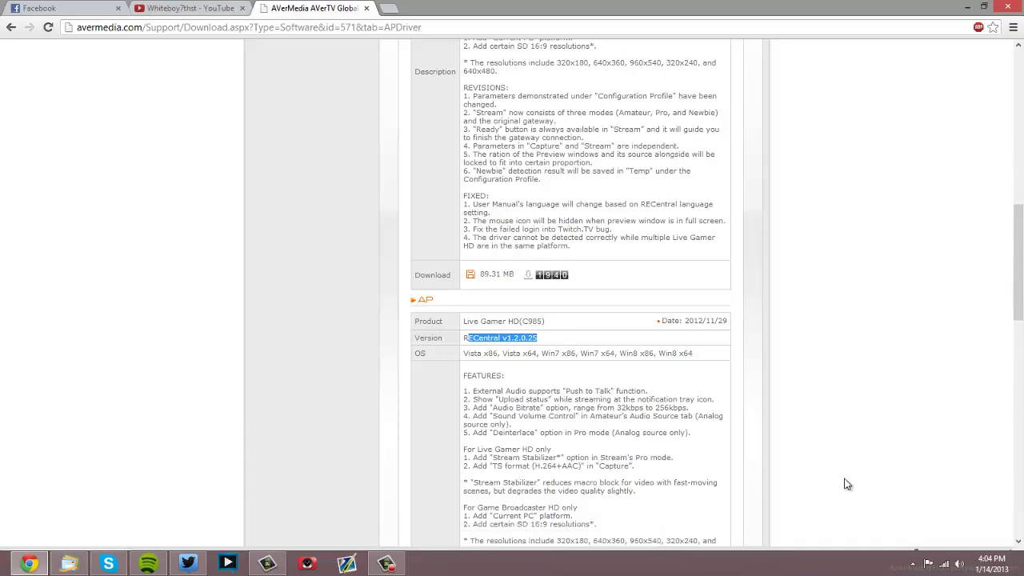
key(super+d)
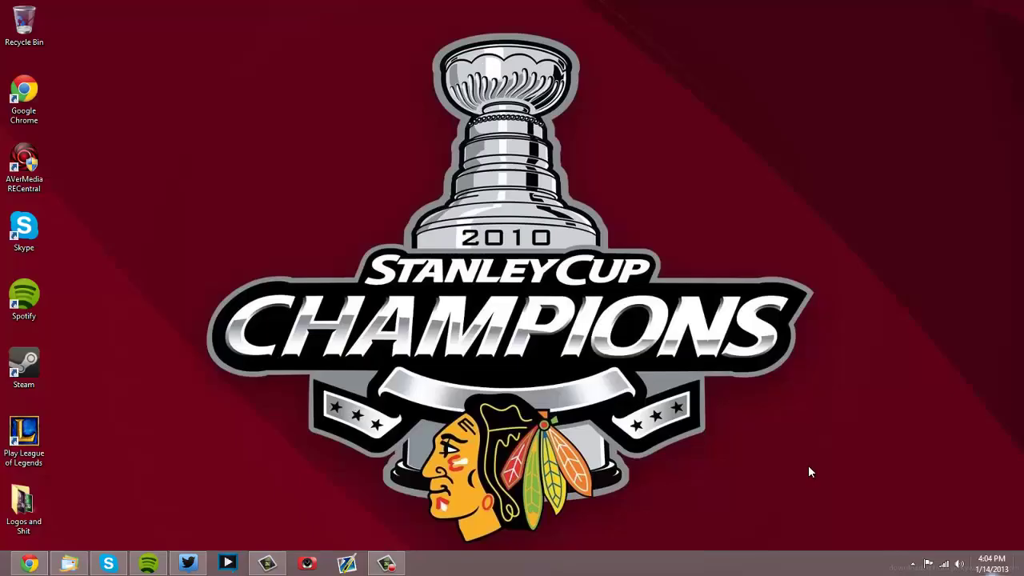
Step: Launch RECentral and open Capture's Pro settings (HDMI, 1920x1080, 12000kbps, 30 FPS)
double_click(37, 165)
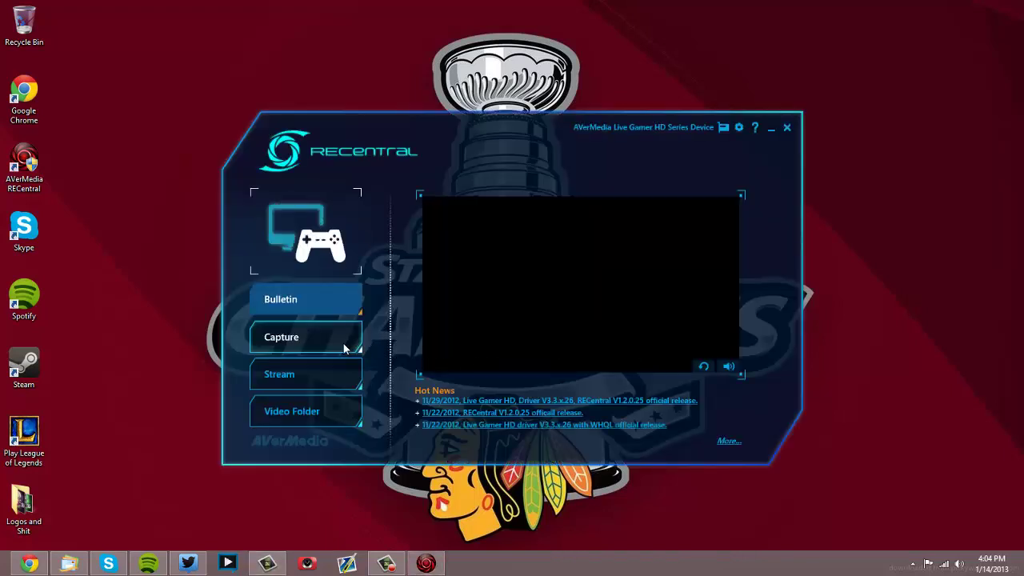
click(347, 341)
click(666, 252)
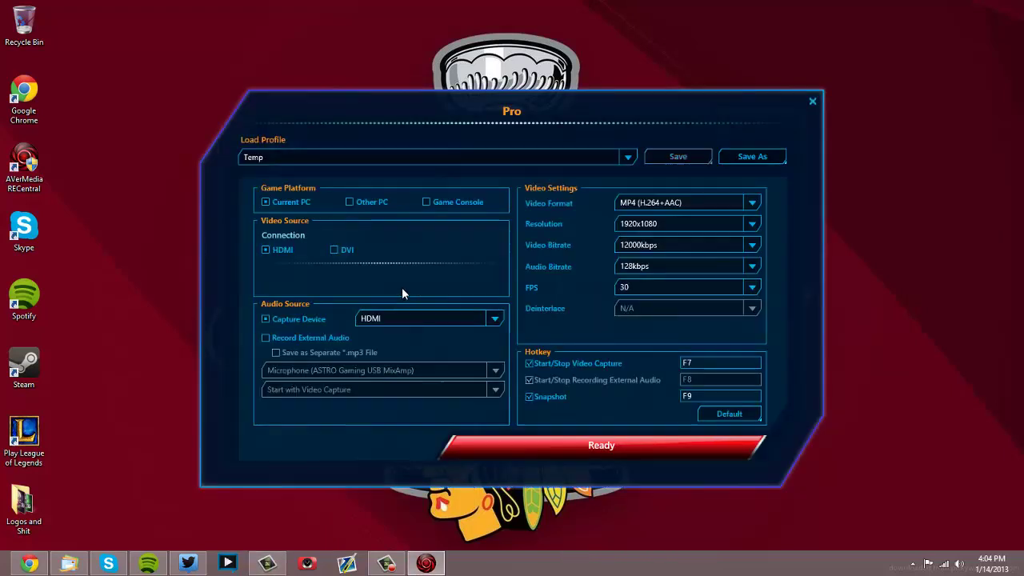
click(521, 437)
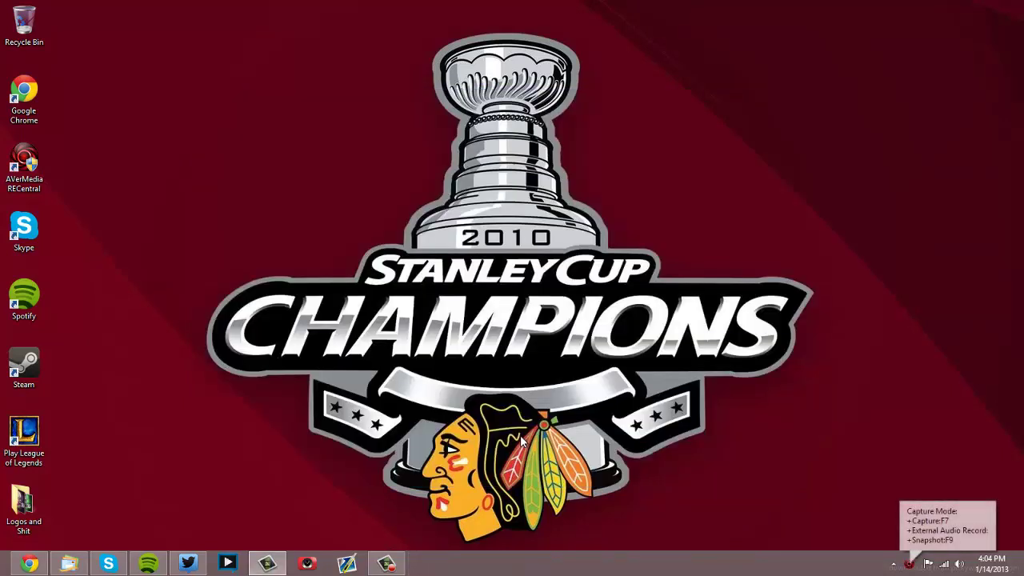
right_click(912, 564)
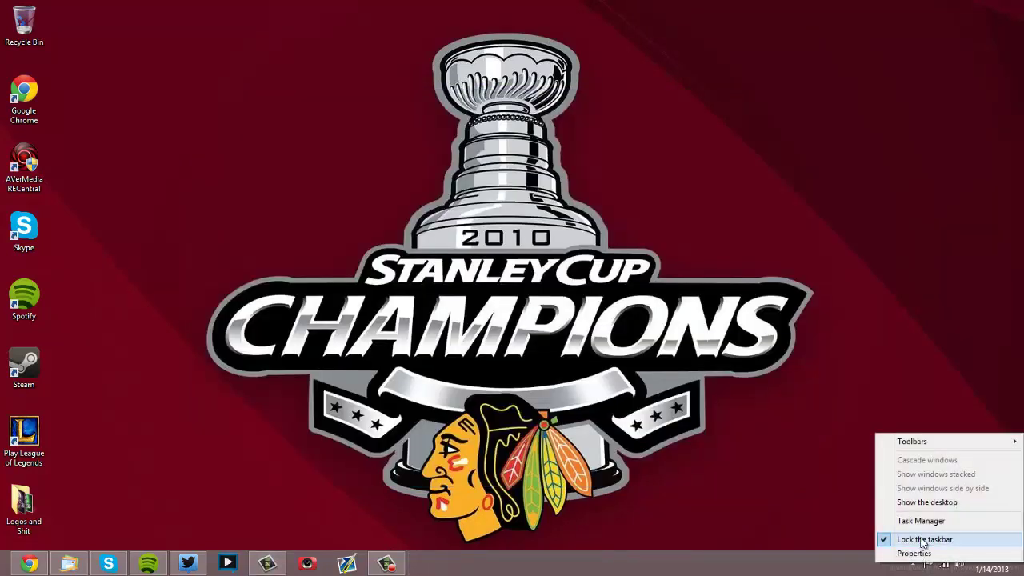
click(924, 501)
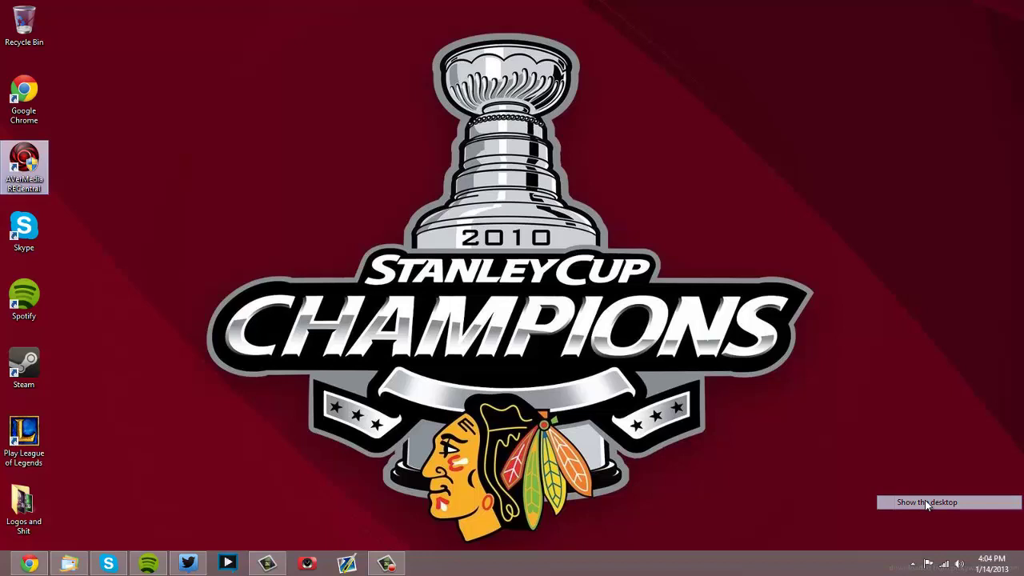
click(913, 564)
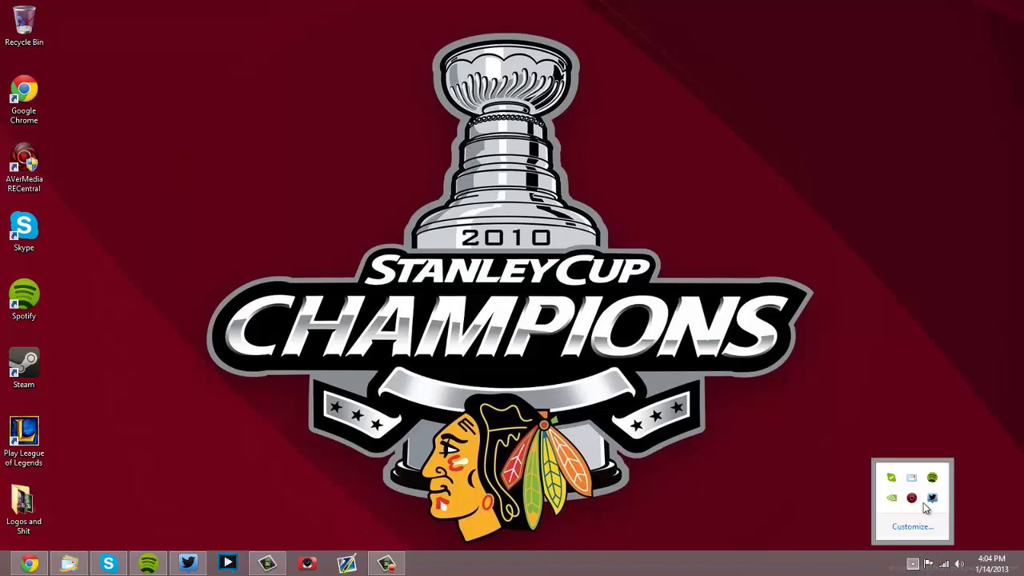
right_click(912, 498)
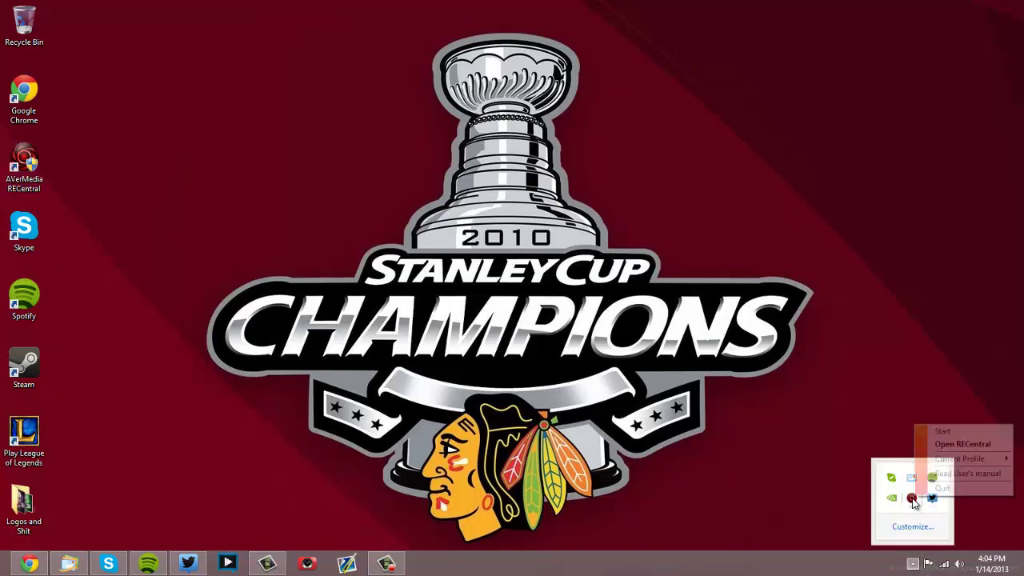
click(943, 445)
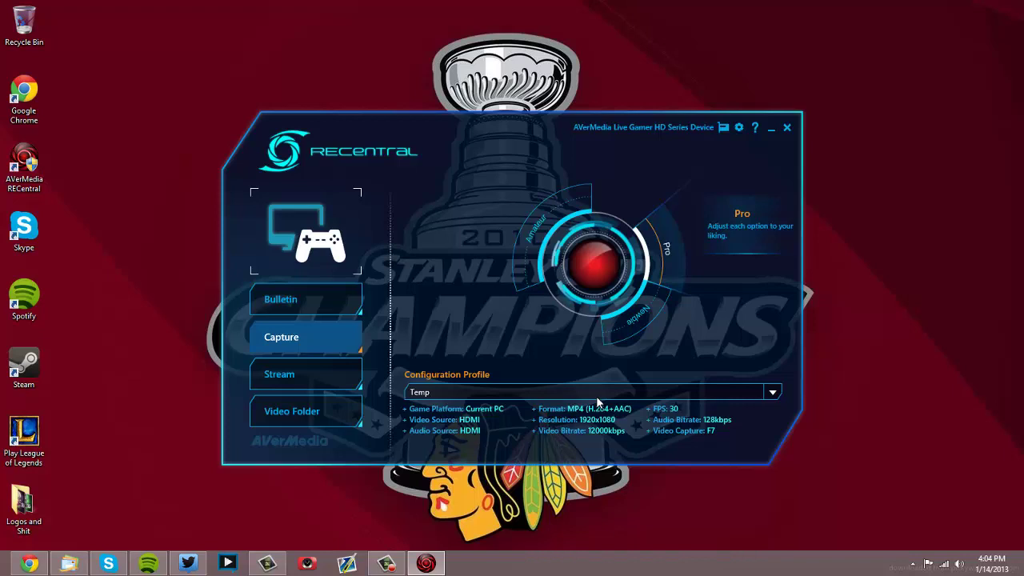
click(787, 128)
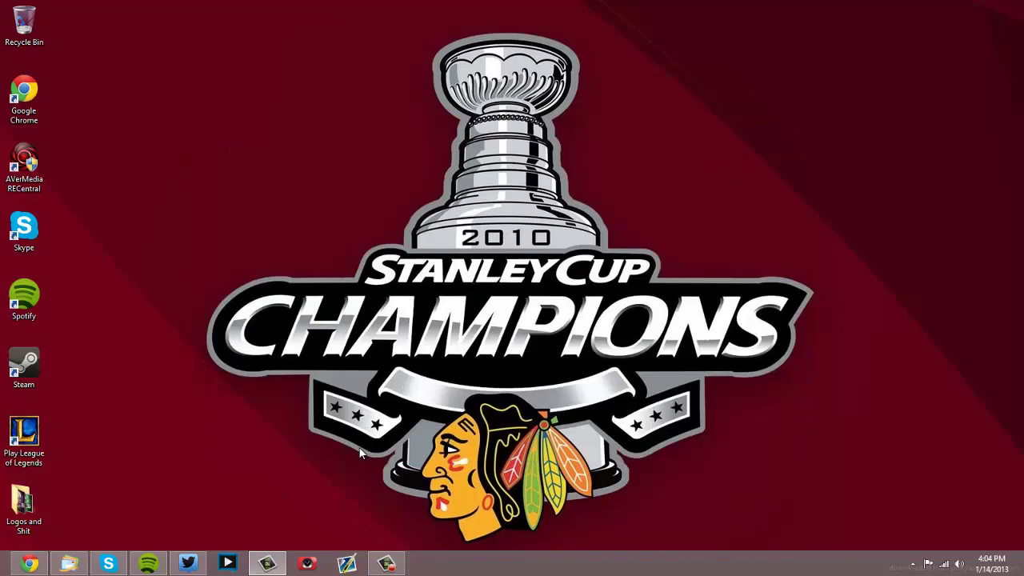
Step: Load xsplit.com in a new tab and open its download page listing versions 1.2, 1.1, 1.0
click(29, 563)
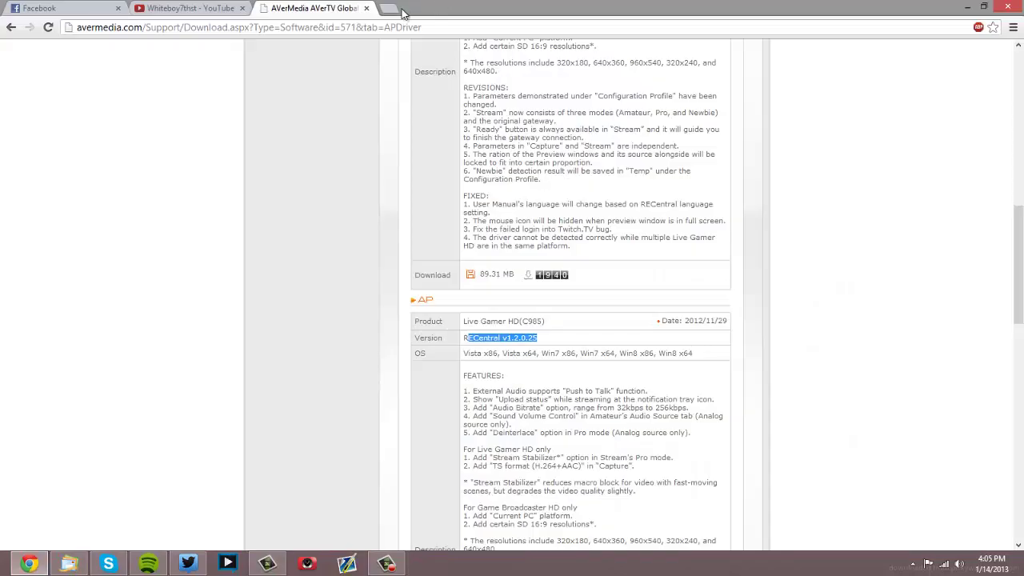
click(396, 12)
text(s)
key(BackSpace)
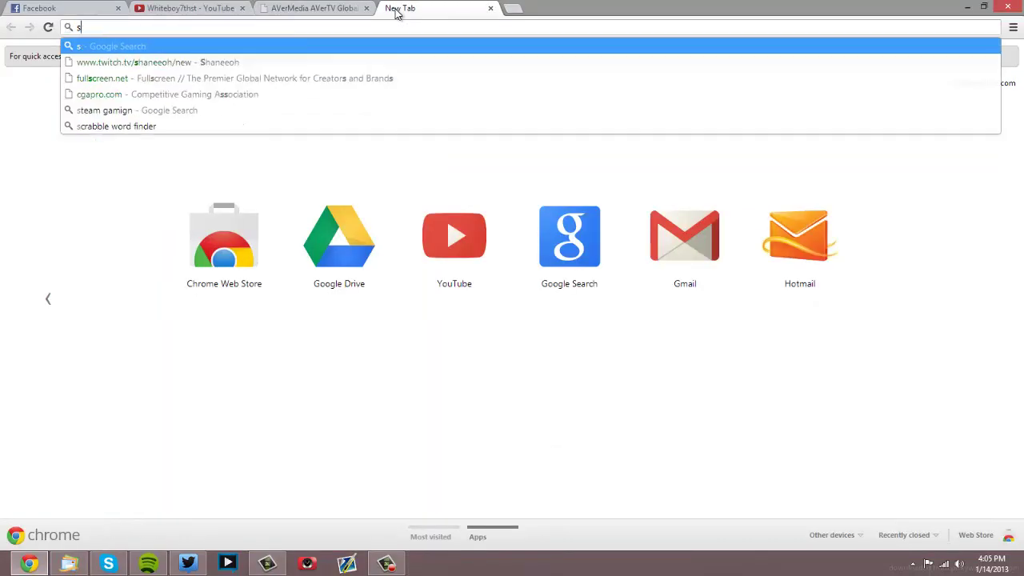
key(BackSpace)
text(xsplit.com)
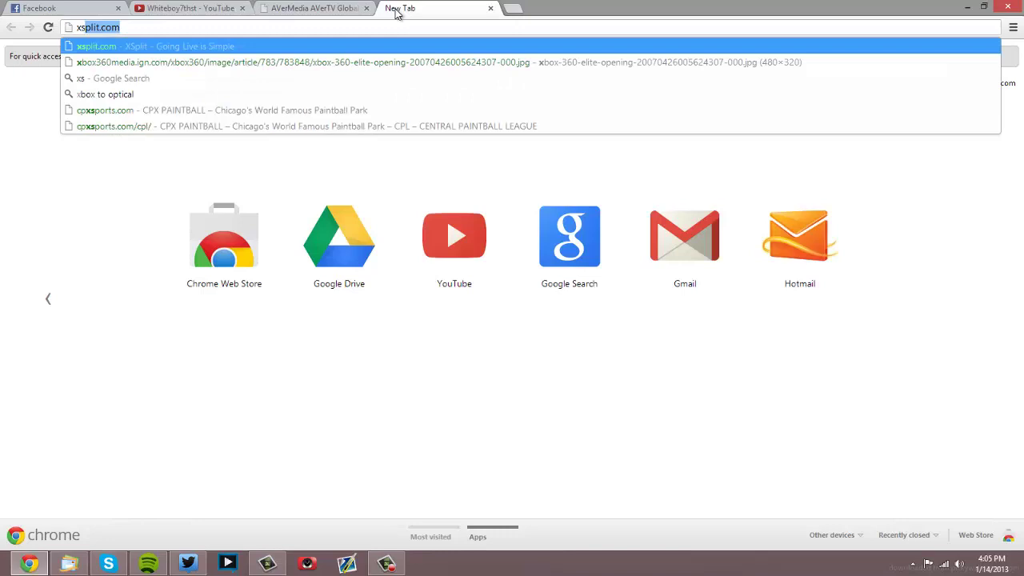
key(Return)
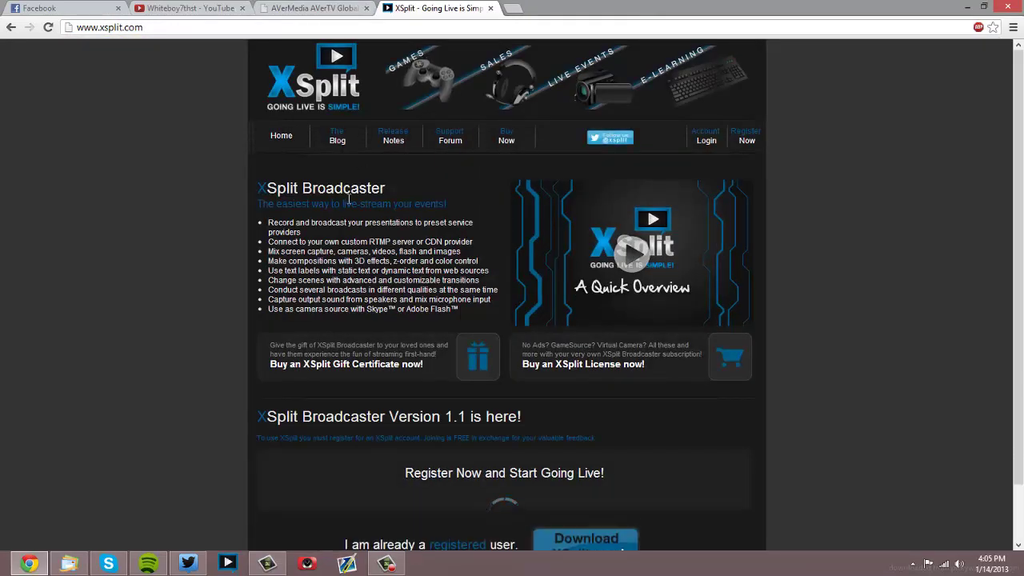
scroll(276, 287, down, 3)
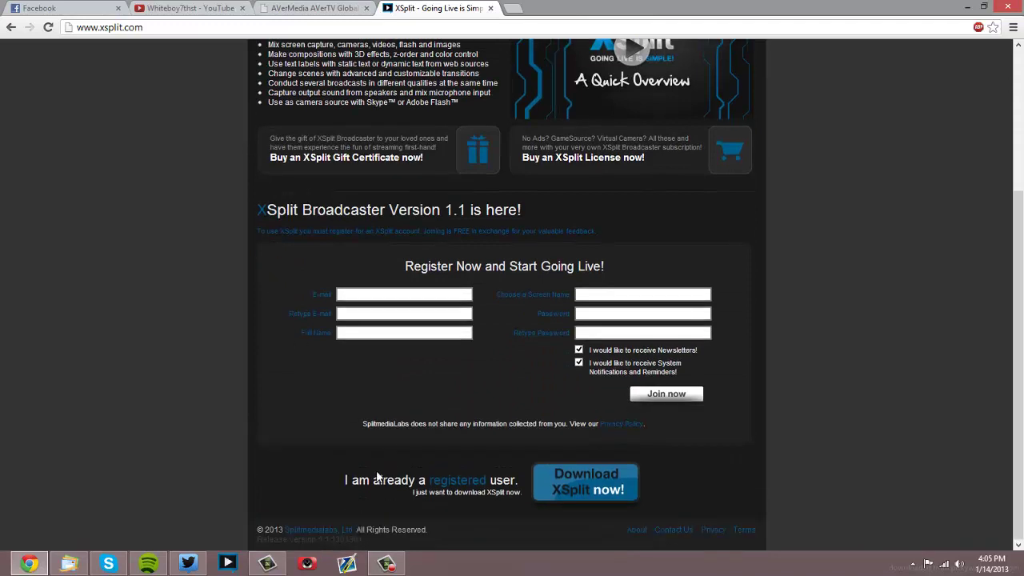
click(576, 496)
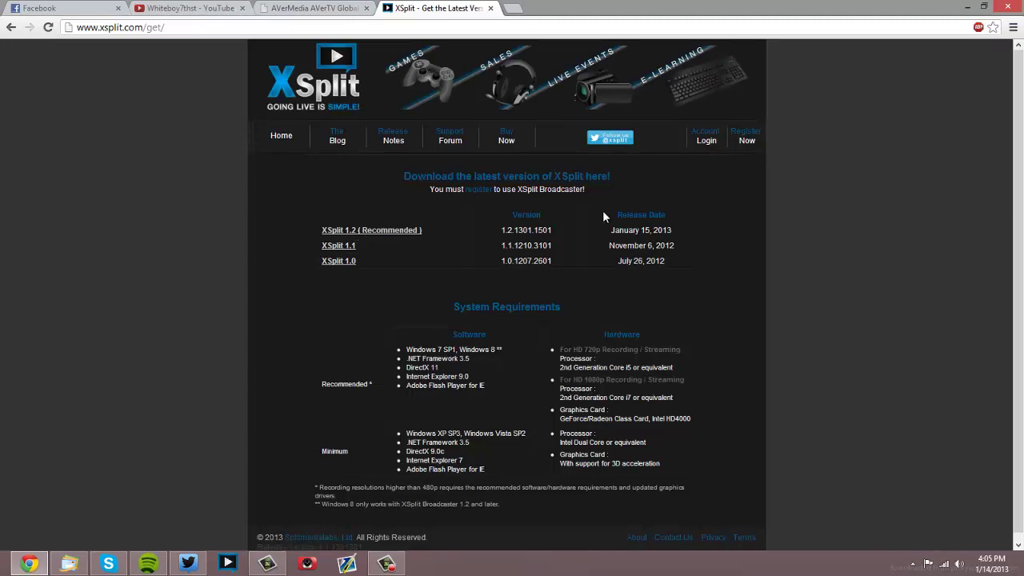
drag(602, 210, 668, 227)
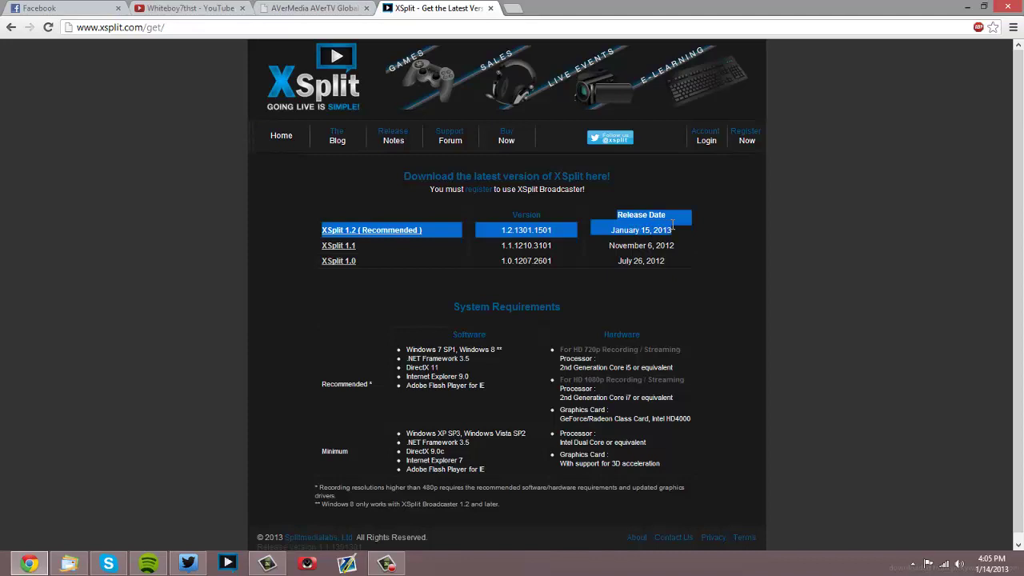
click(676, 231)
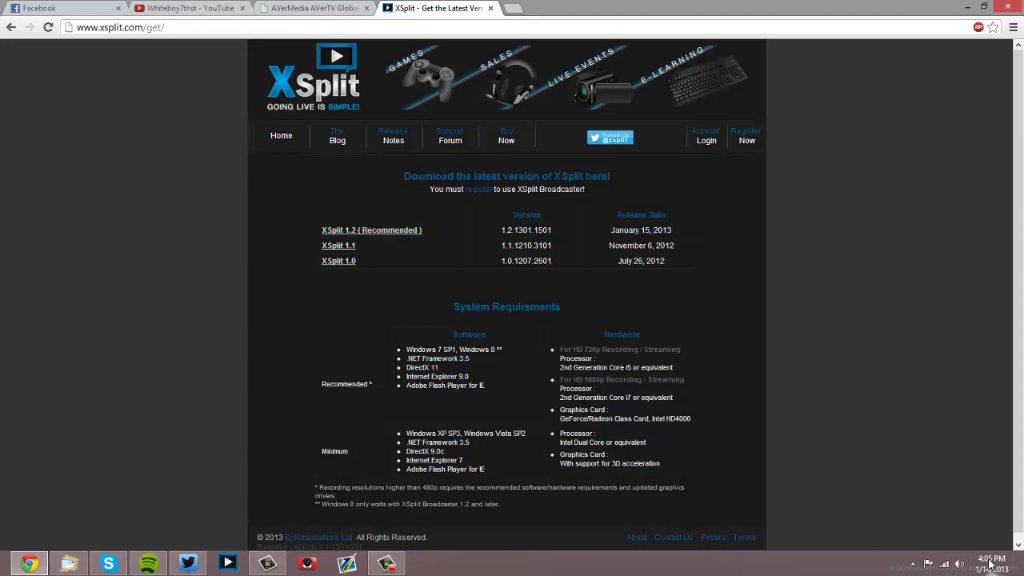
click(368, 231)
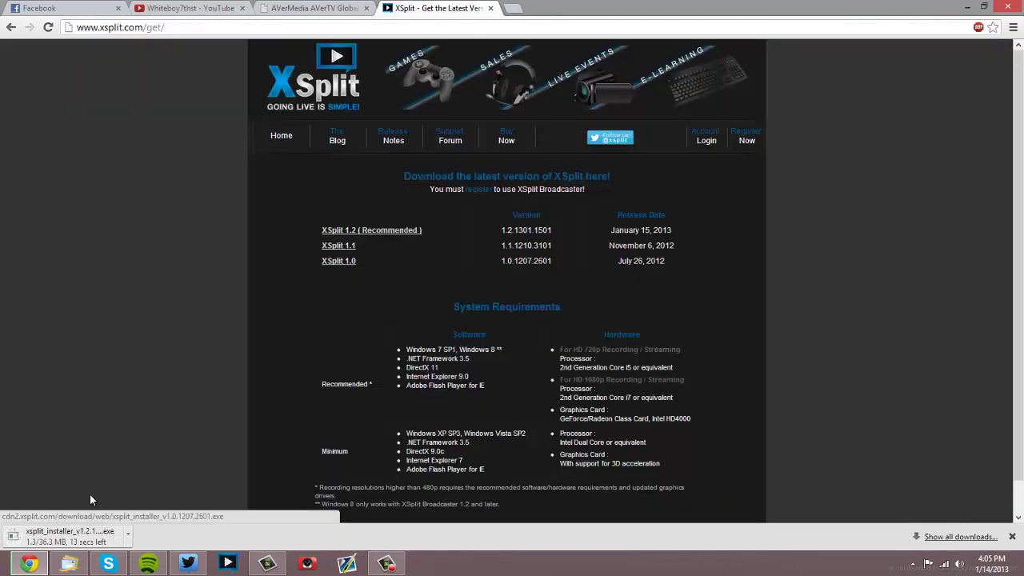
click(127, 538)
click(149, 516)
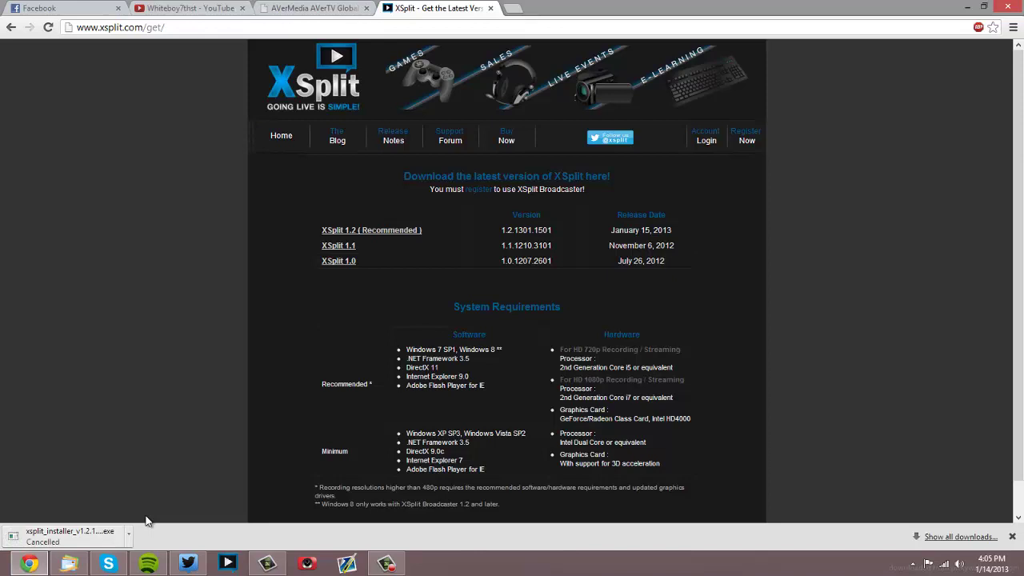
click(1012, 536)
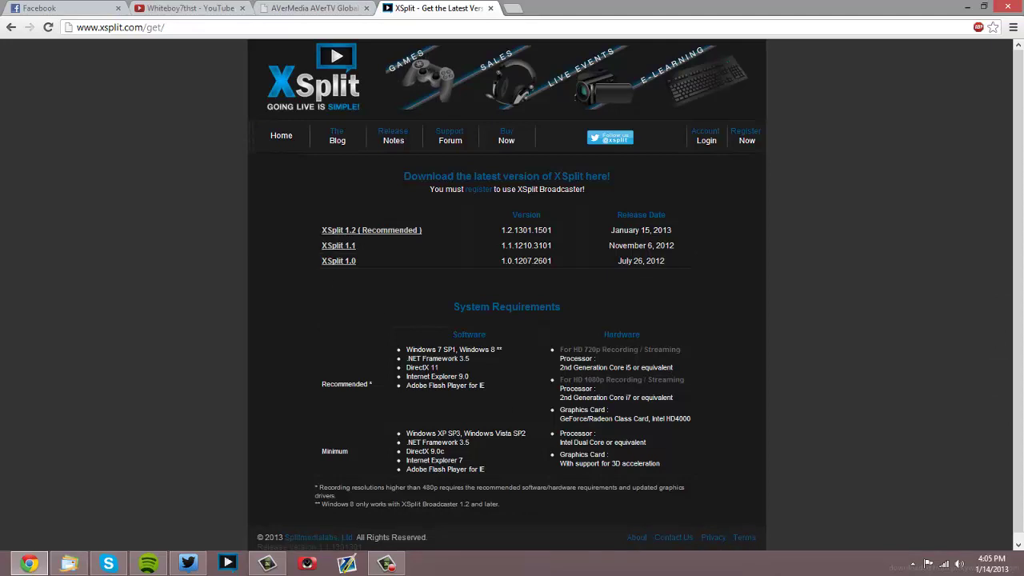
Step: Launch XSplit Broadcaster 1.1 from the taskbar, previewing the AVerMedia HD Capture C985 feed
key(super+d)
click(227, 564)
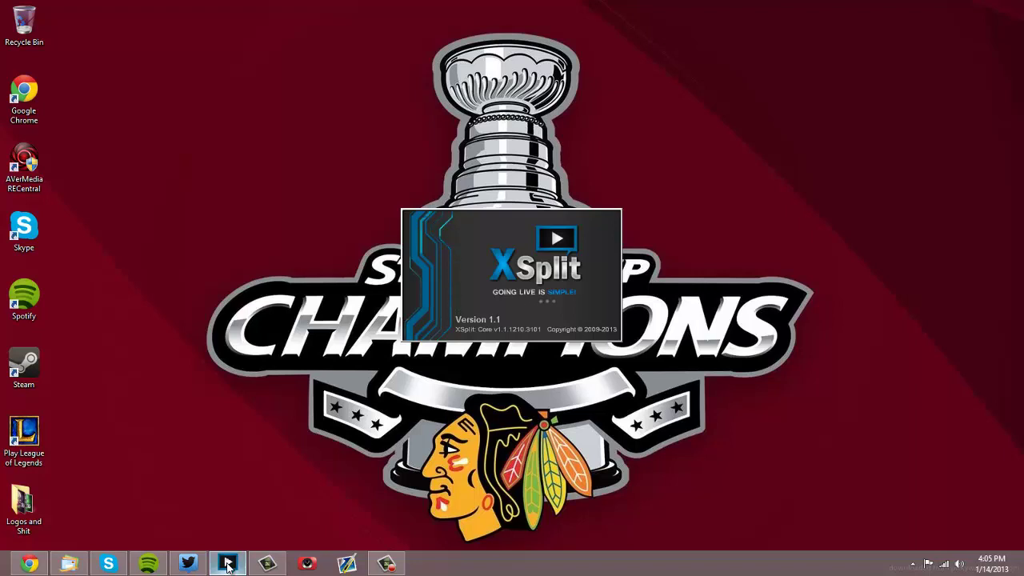
click(910, 565)
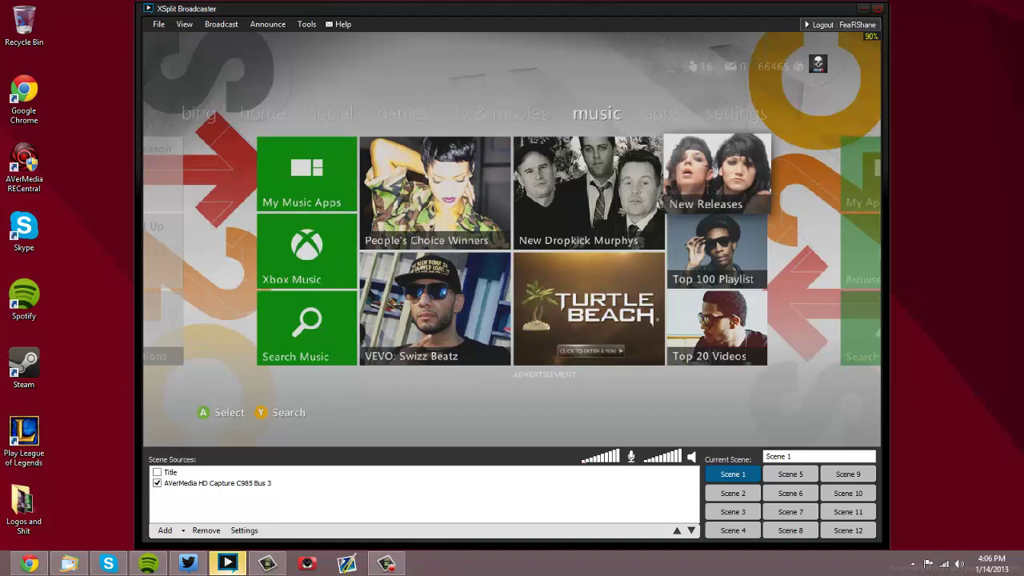
Step: Remove the AVerMedia capture from Scene 1, then browse and cancel Edit channels
drag(263, 484, 250, 478)
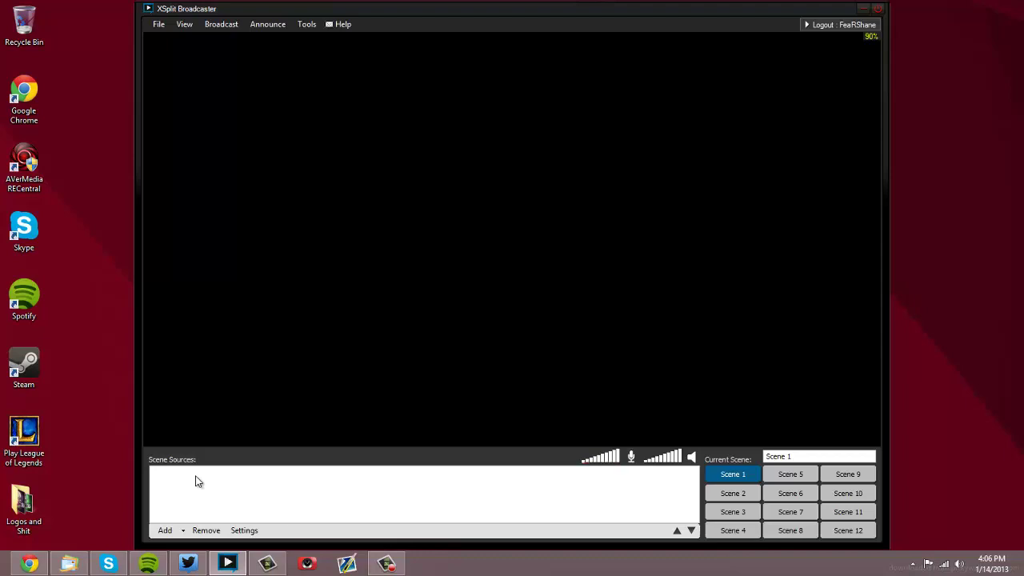
click(231, 28)
click(229, 24)
click(226, 27)
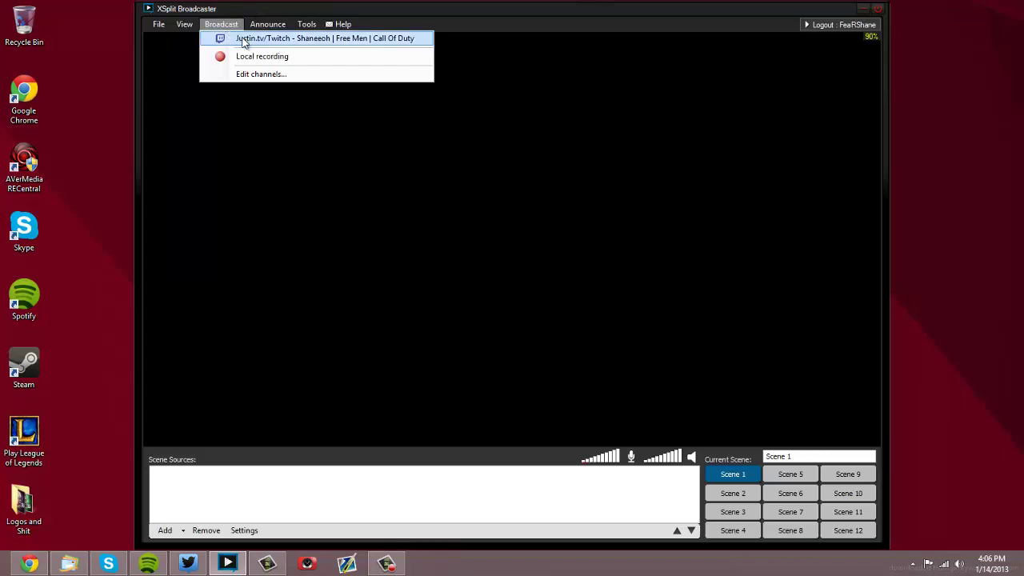
click(230, 74)
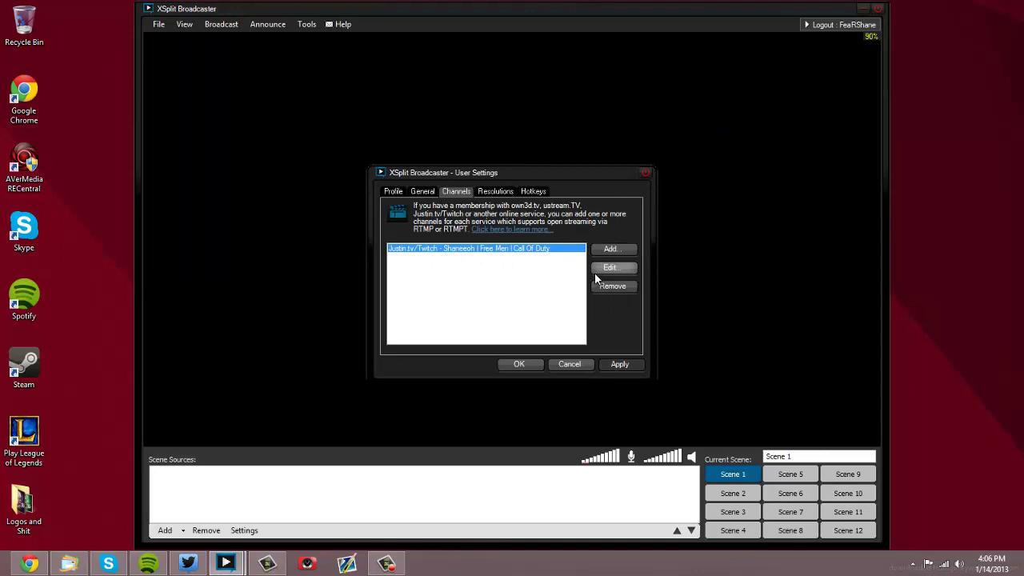
click(610, 249)
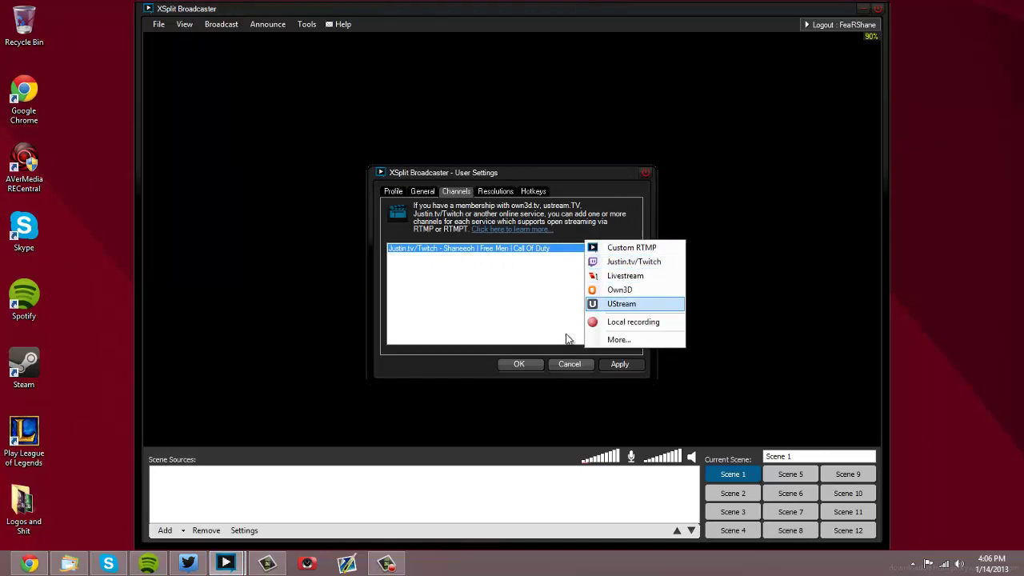
click(584, 363)
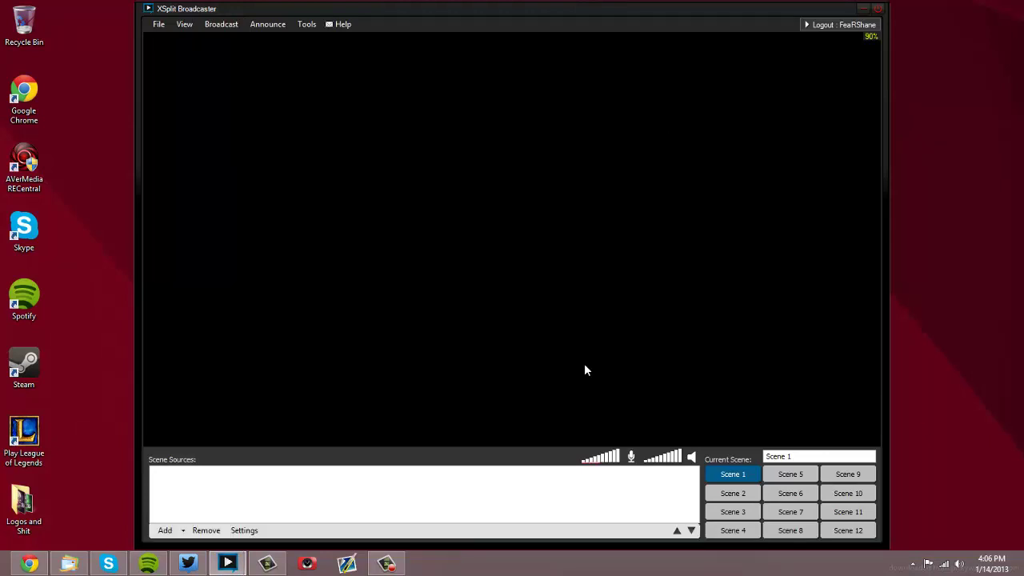
Step: Add the AVerMedia HD Capture C985 camera source and stretch it across the full preview
click(164, 531)
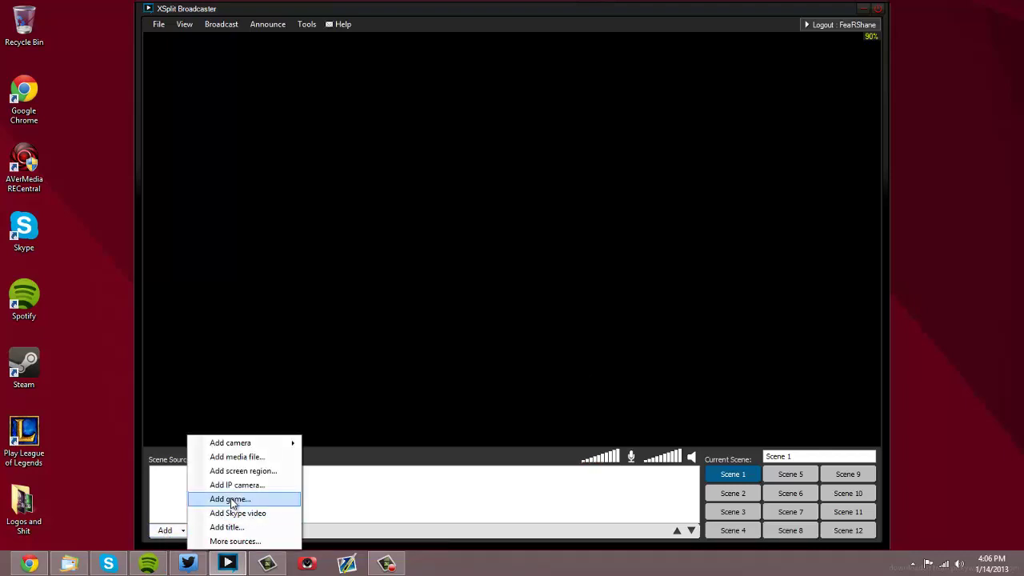
click(177, 532)
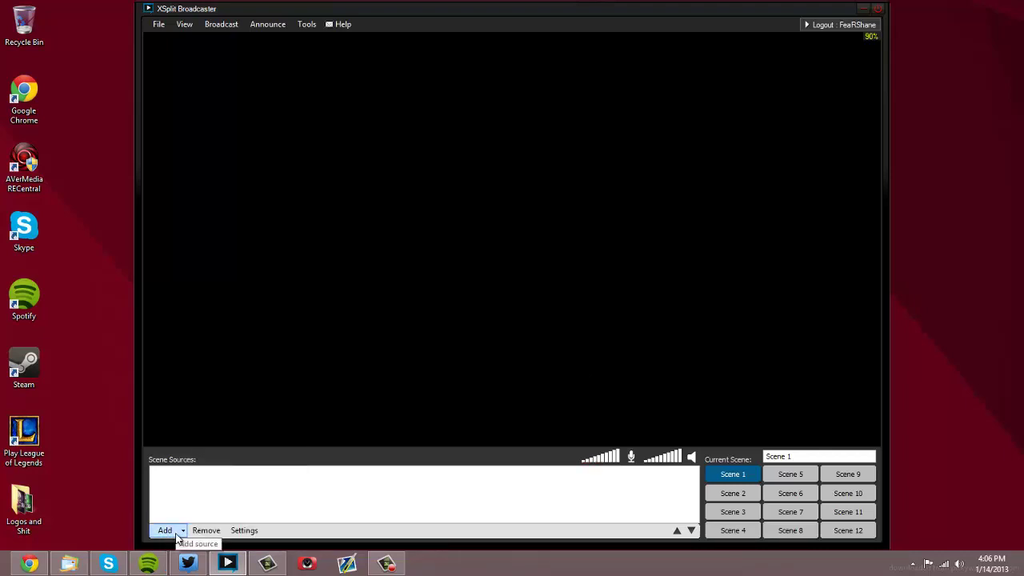
click(177, 534)
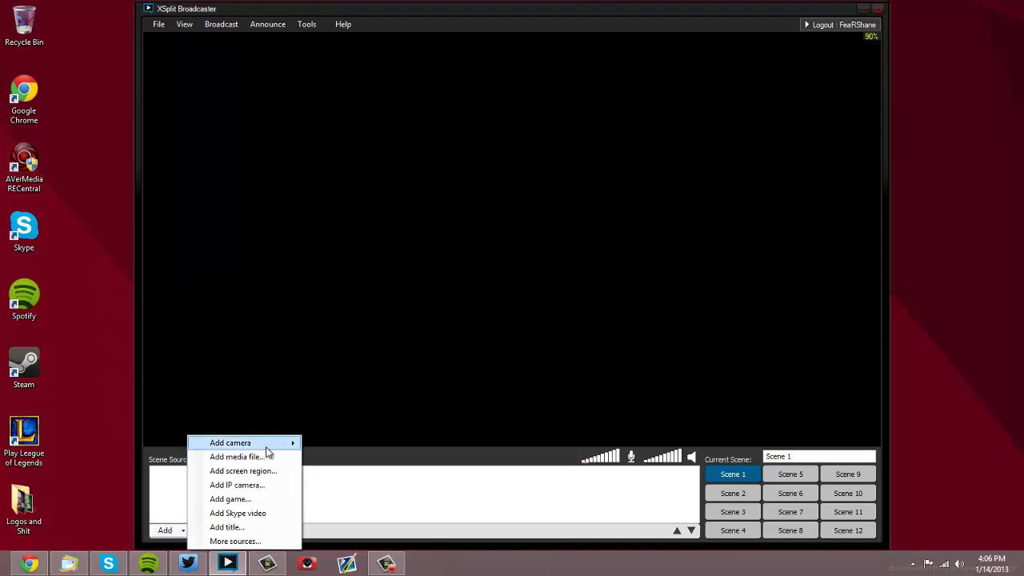
mouse_move(292, 445)
click(333, 445)
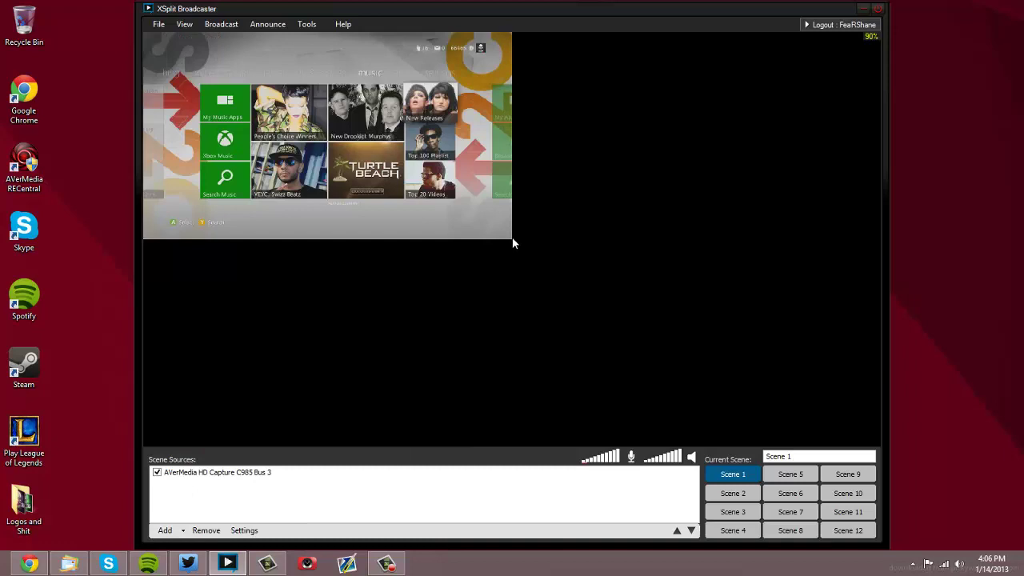
drag(512, 237, 908, 491)
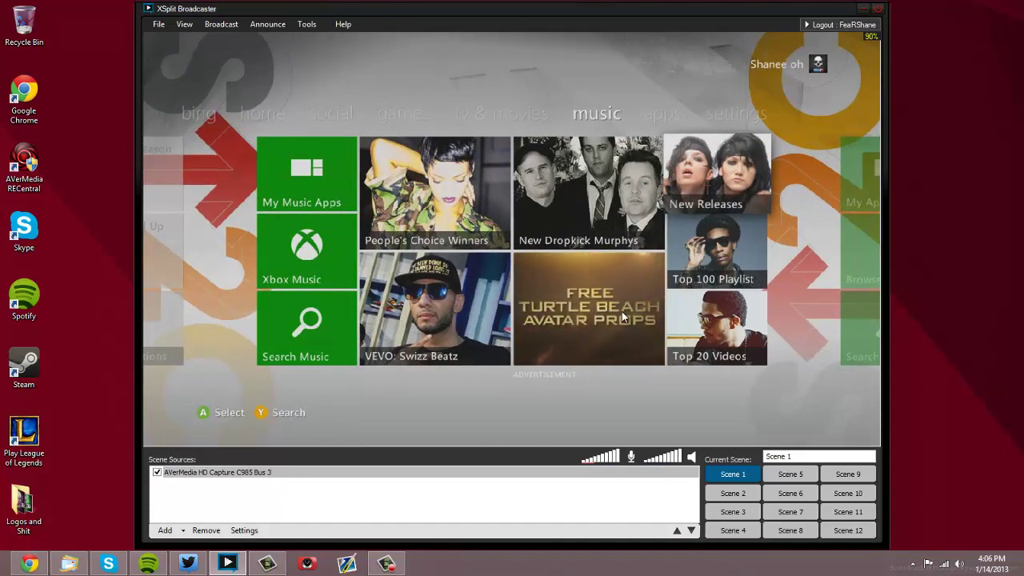
Step: Start the live broadcast to the Justin.tv/Twitch channel and return to Chrome
click(221, 24)
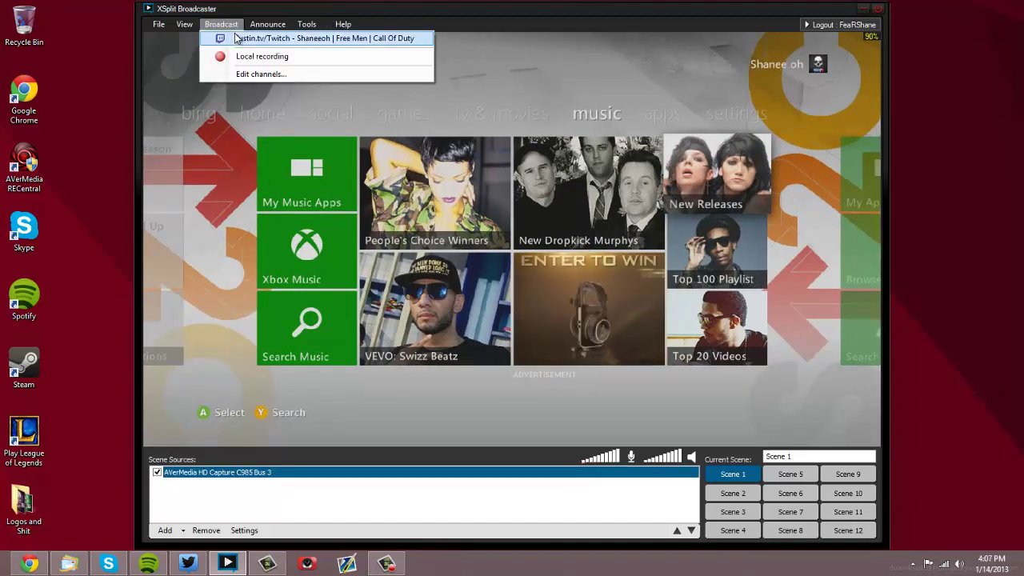
click(235, 38)
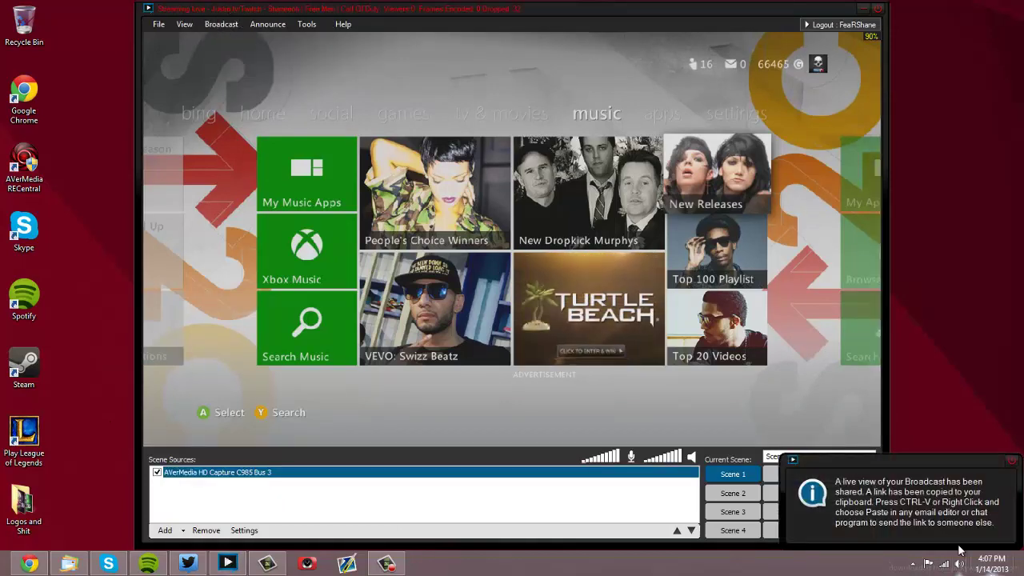
click(29, 563)
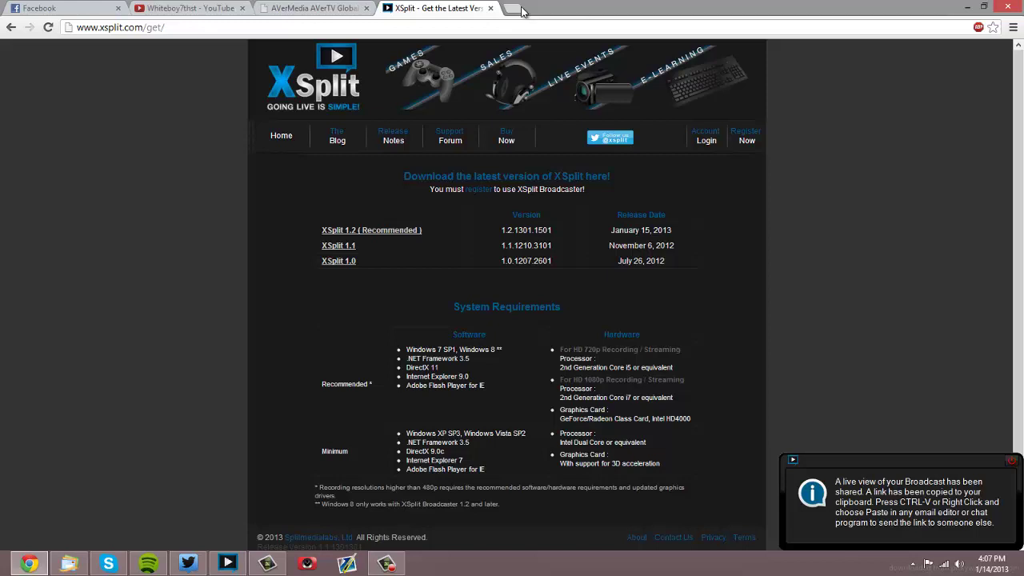
Step: Open the pasted Twitch channel link, close the XSplit and AVerMedia tabs, and view the player
click(520, 10)
text(www.twitch.tv/Shaneeoh)
key(Return)
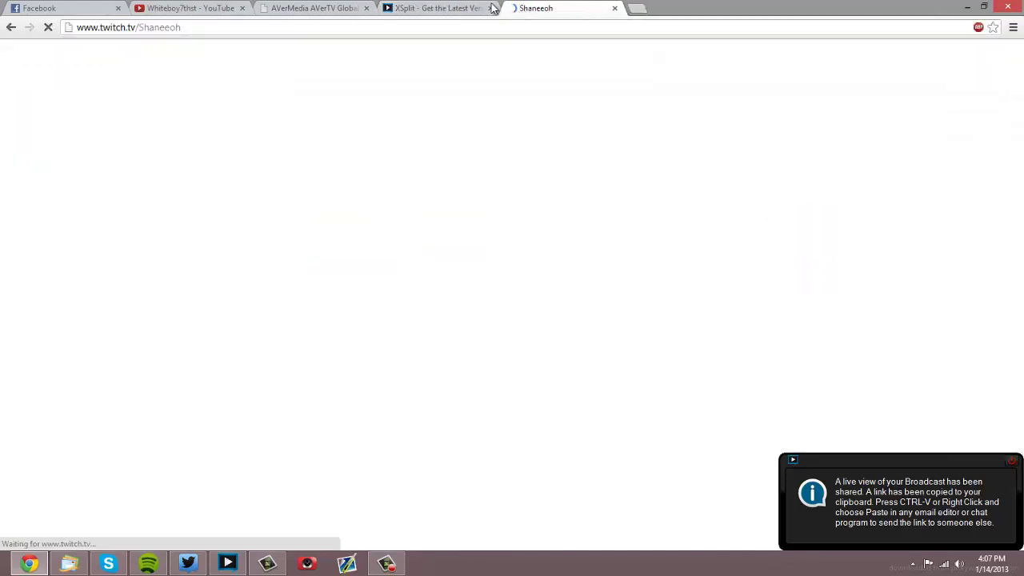
click(490, 8)
click(366, 8)
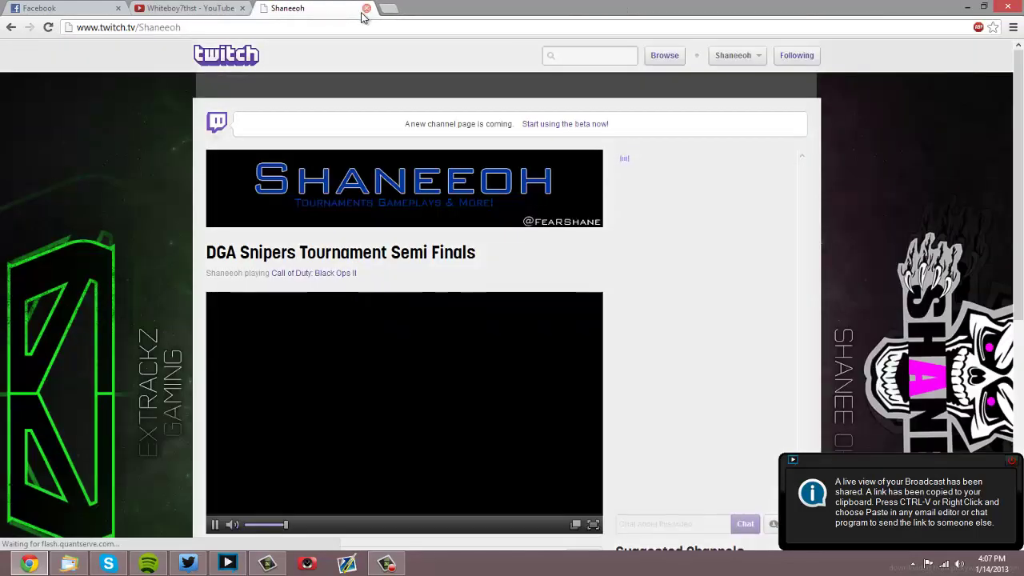
scroll(197, 242, down, 4)
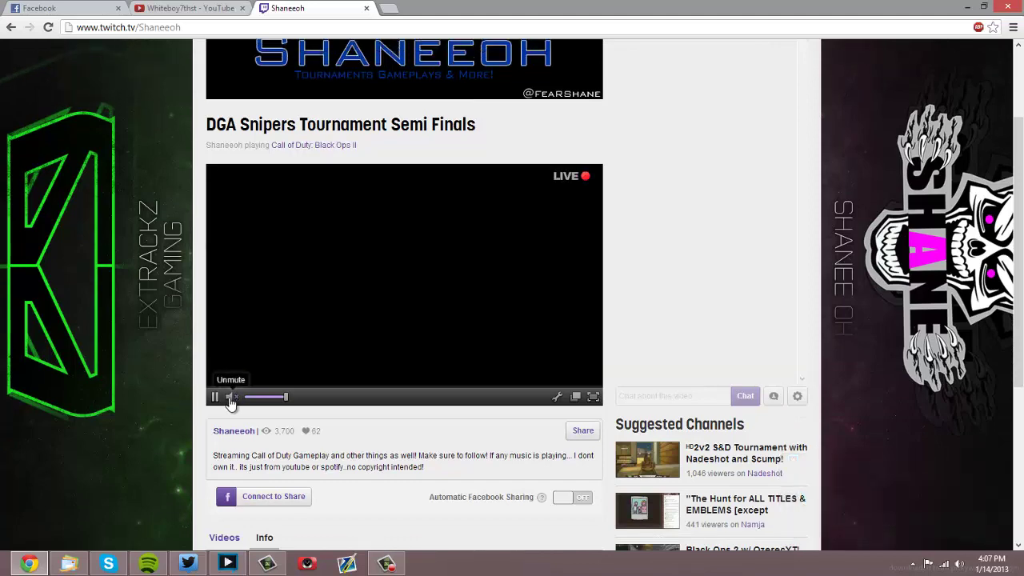
Step: Switch to XSplit Broadcaster, back to the Twitch page, then to the recorder controls
click(230, 563)
click(7, 336)
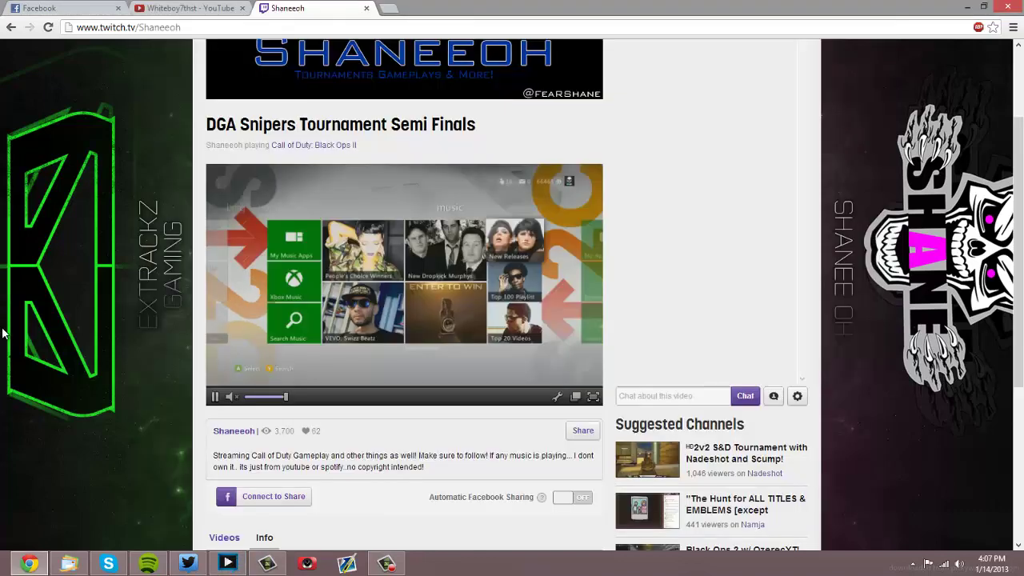
click(398, 563)
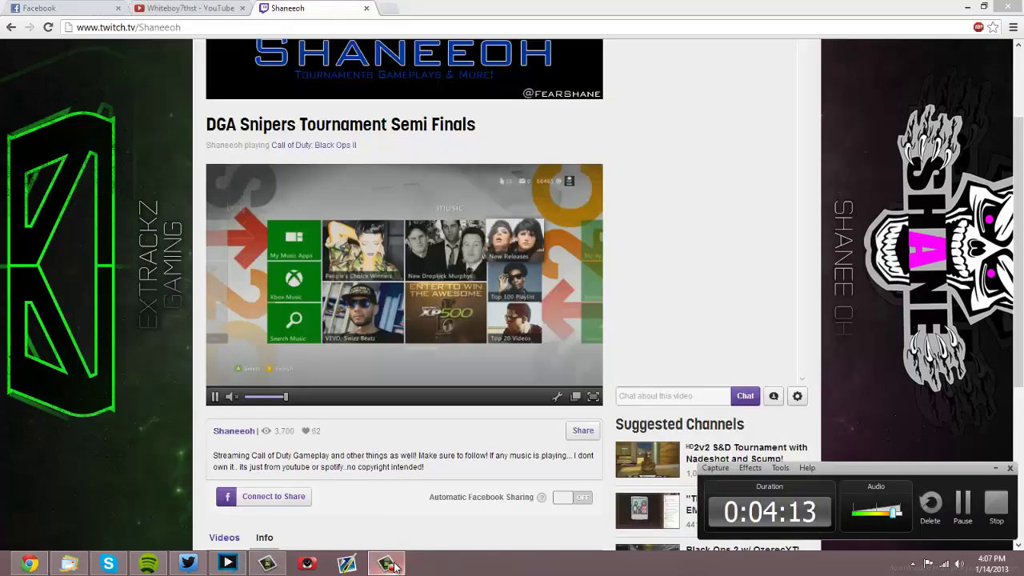